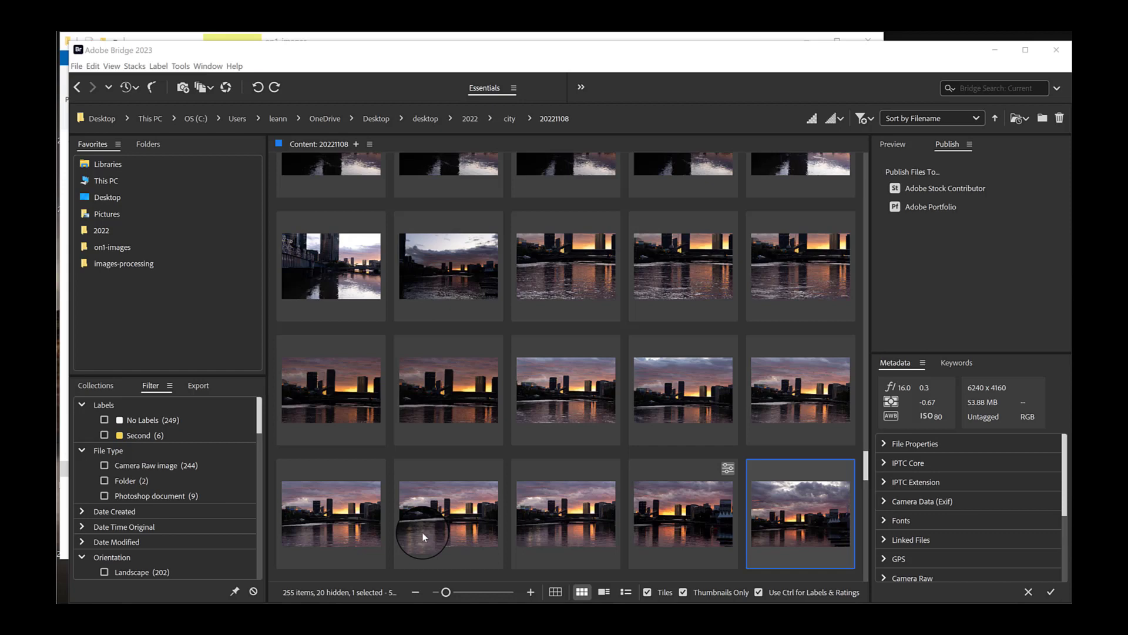
Step: Preview the selected city sunset photo full screen, and open it in Camera Raw
{"action": "double_click", "coordinate": [799, 503]}
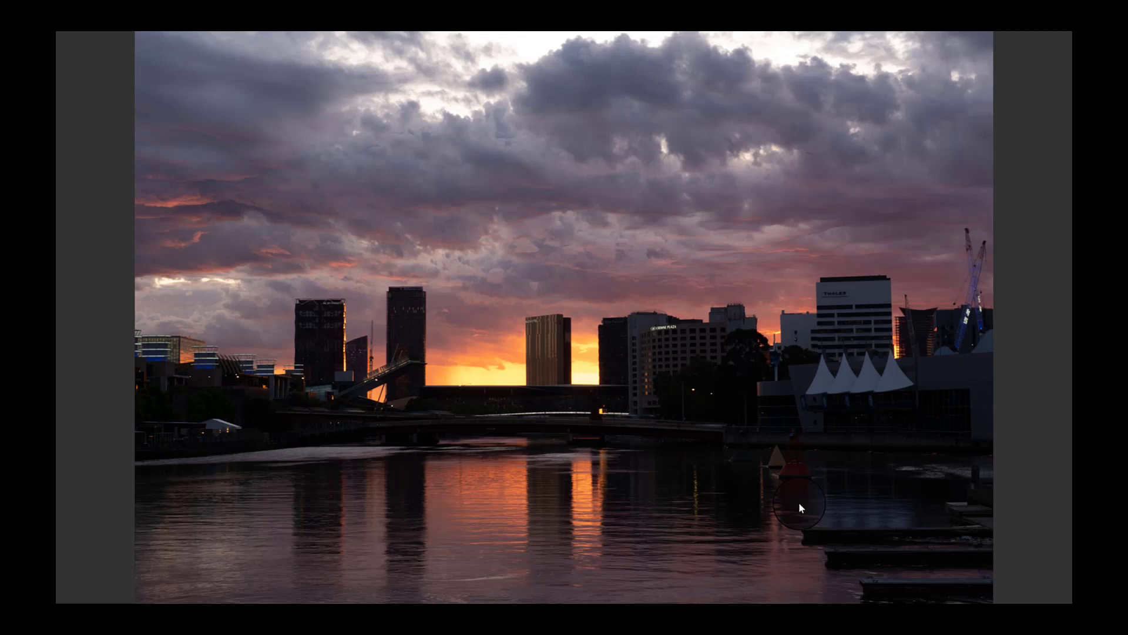
{"action": "key", "text": "space"}
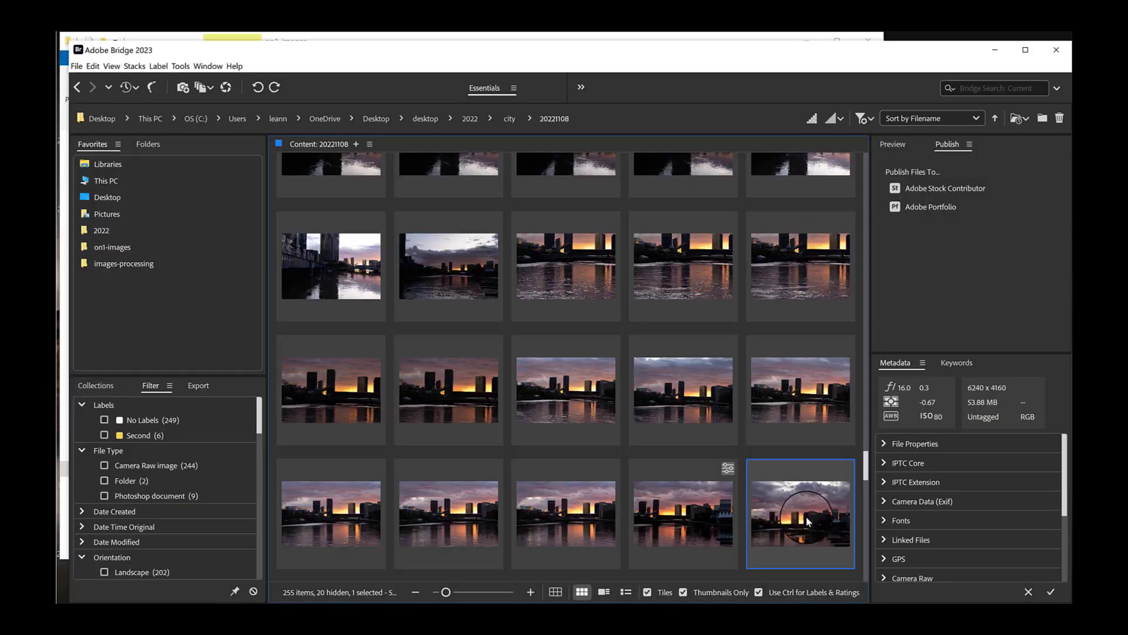
{"action": "double_click", "coordinate": [814, 516]}
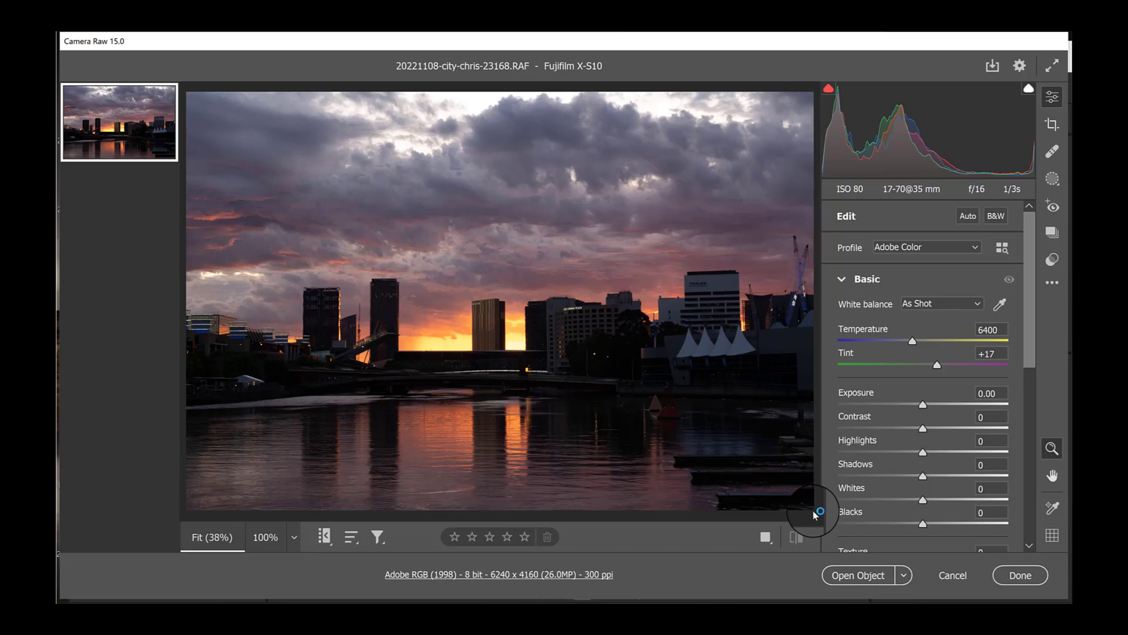
Step: Straighten the photo by about 1.27° along the dark horizon line below the sunset, and return to the edit settings
{"action": "left_click", "coordinate": [1051, 124]}
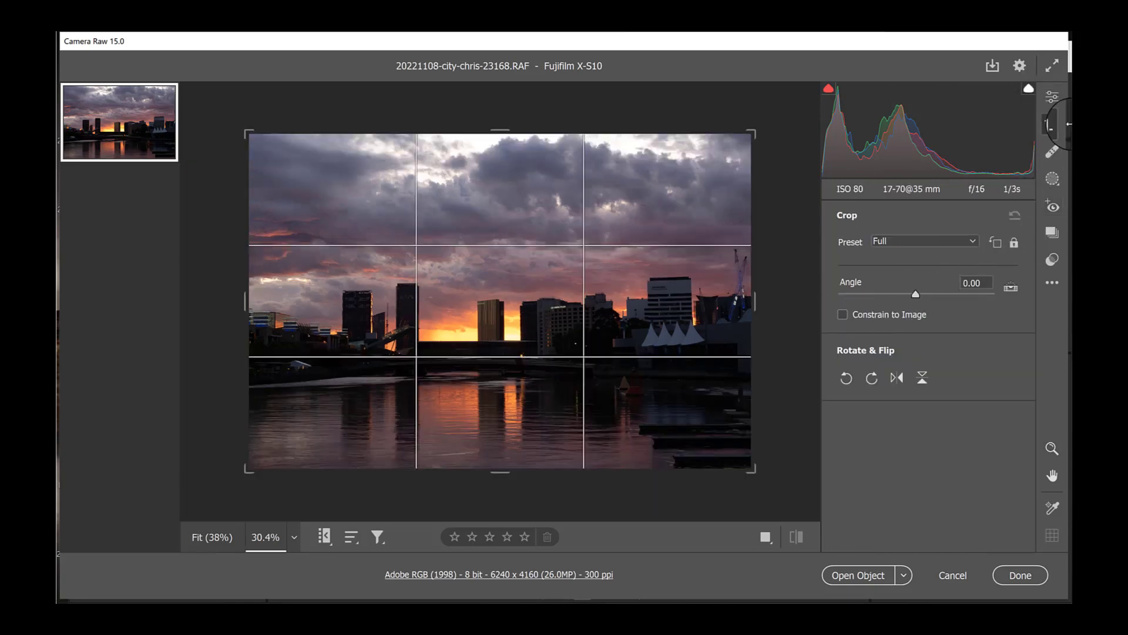
{"action": "left_click", "coordinate": [1010, 297]}
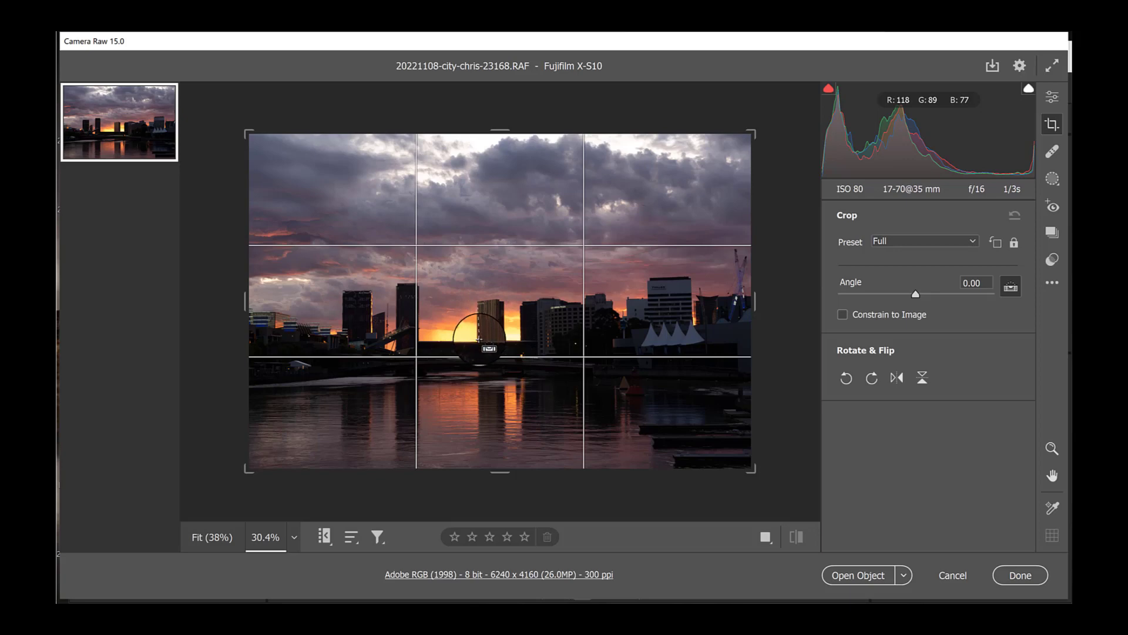
{"action": "left_click_drag", "start_coordinate": [480, 340], "coordinate": [478, 341]}
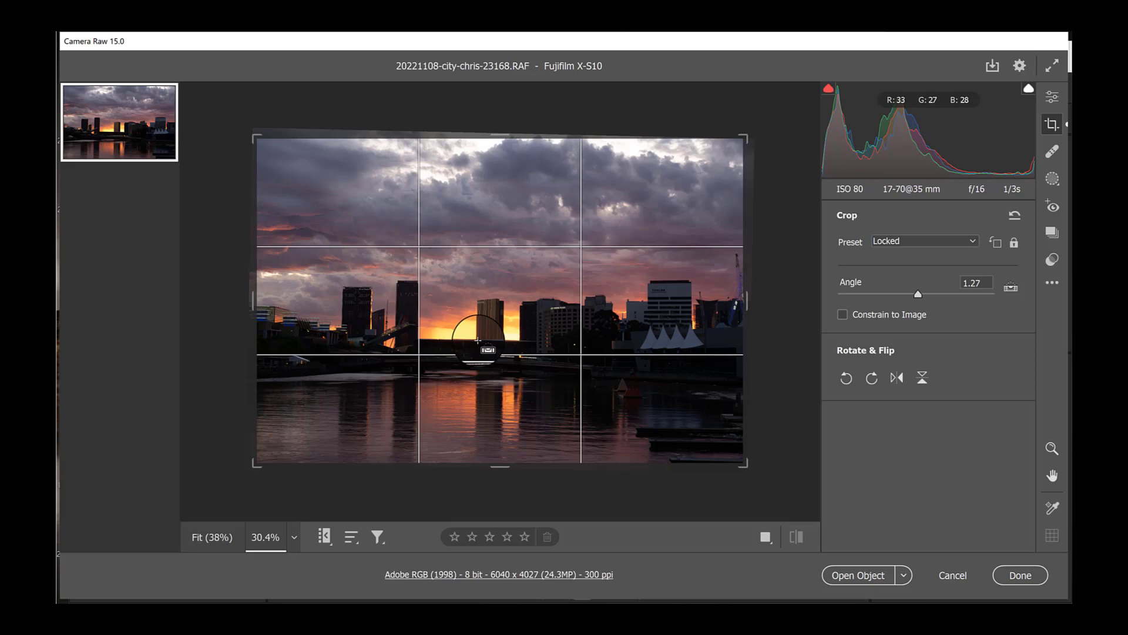
{"action": "left_click", "coordinate": [1047, 103]}
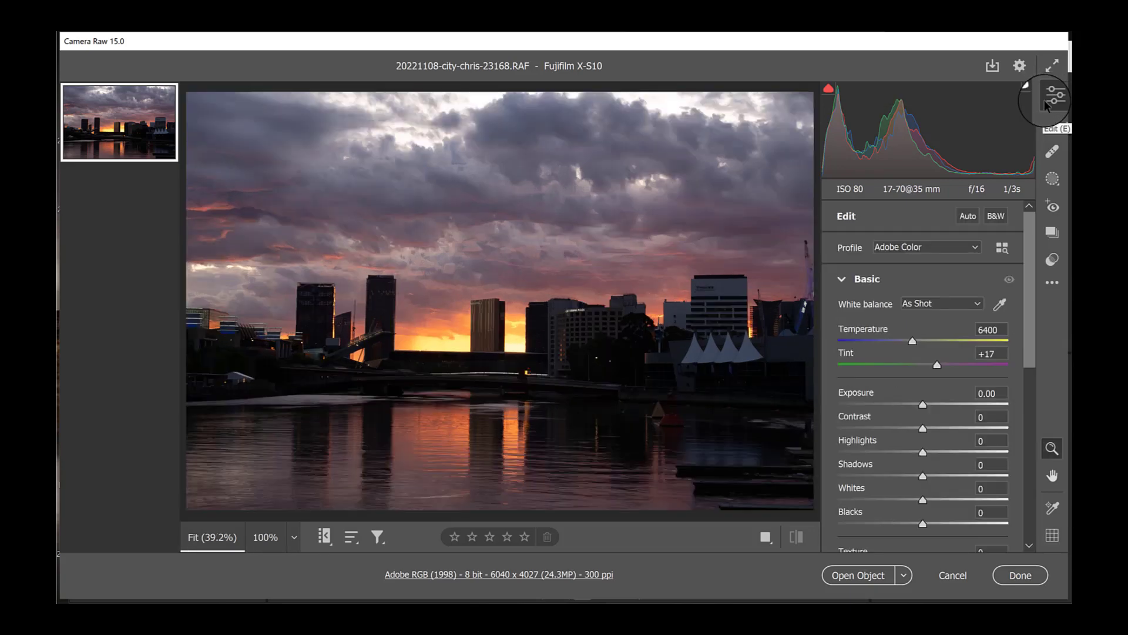
Step: Set the photo's Highlights to -48 and Shadows to +23
{"action": "scroll", "coordinate": [1036, 294], "scroll_direction": "down", "scroll_amount": 2}
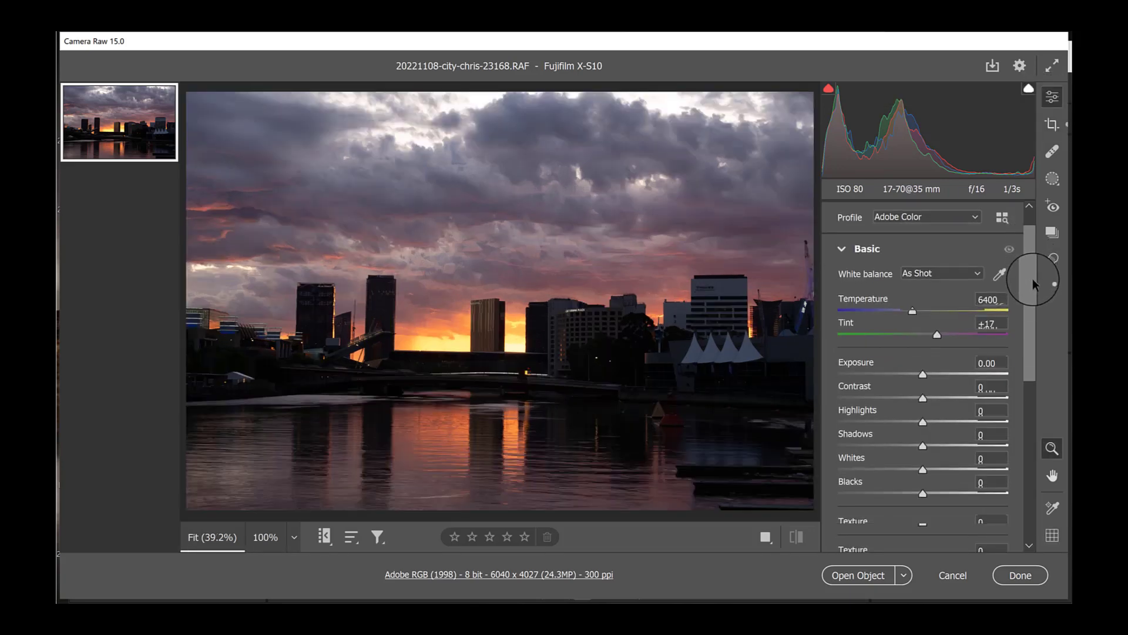
{"action": "scroll", "coordinate": [1034, 317], "scroll_direction": "down", "scroll_amount": 3}
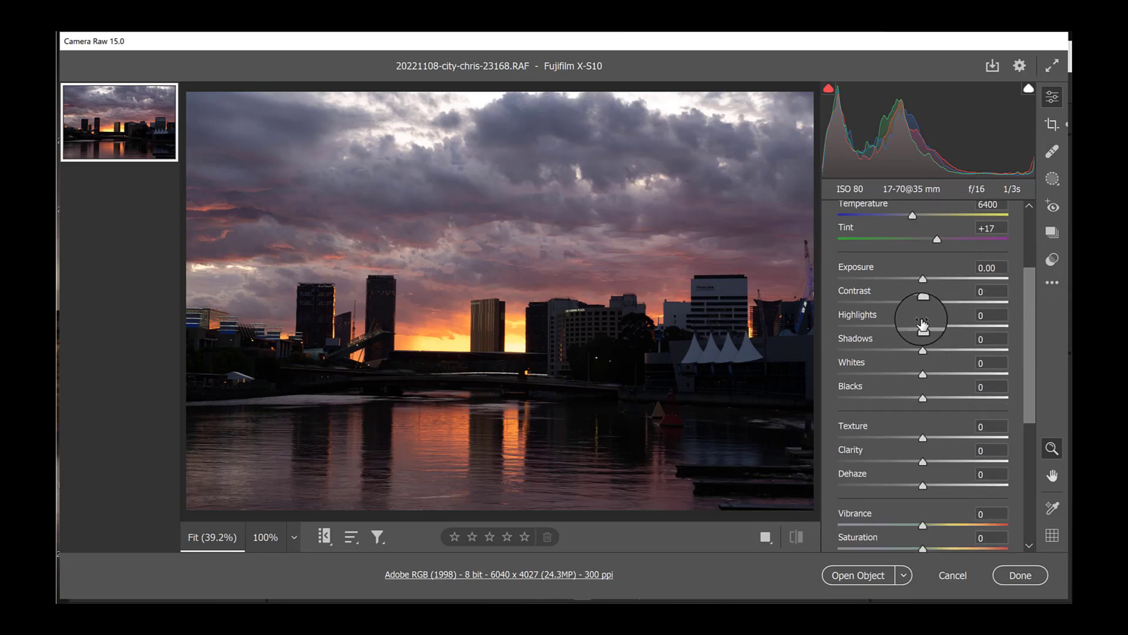
{"action": "left_click_drag", "start_coordinate": [925, 326], "coordinate": [885, 333]}
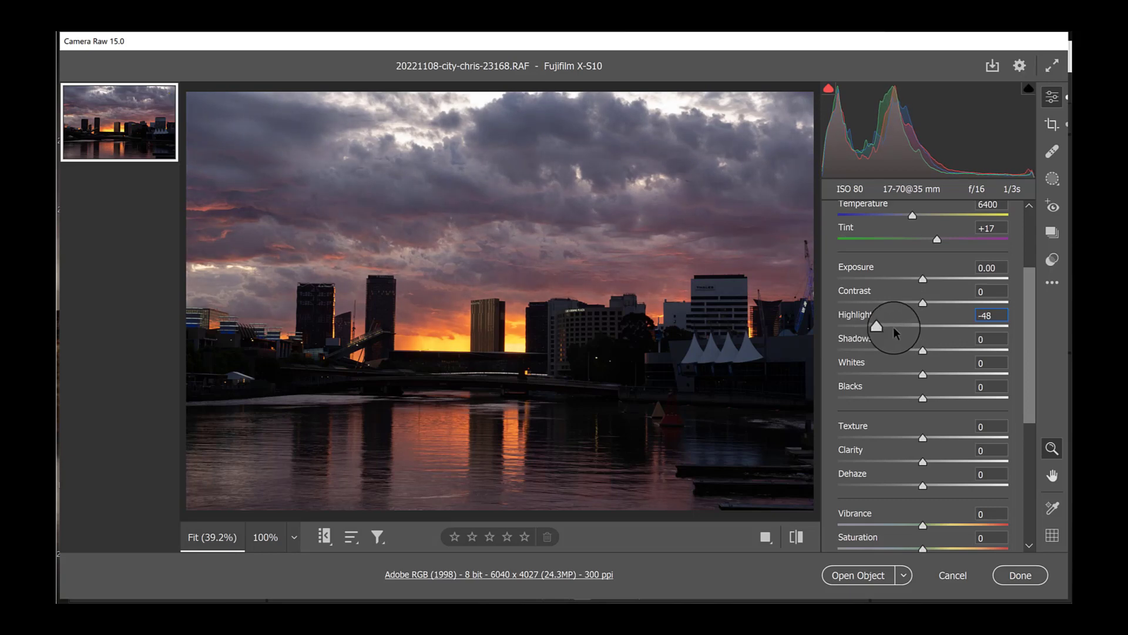
{"action": "left_click_drag", "start_coordinate": [923, 352], "coordinate": [944, 352]}
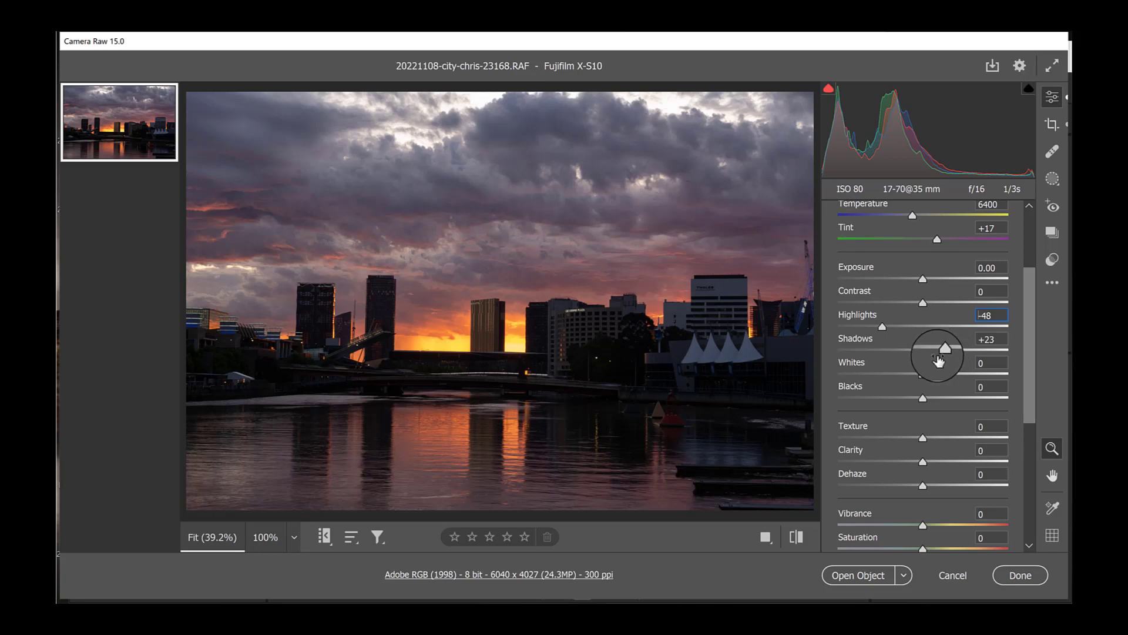
Step: Set Whites to +21 and Blacks to -11, using the clipping preview for the blacks
{"action": "mouse_move", "coordinate": [931, 391]}
{"action": "left_mouse_down"}
{"action": "mouse_move", "coordinate": [926, 372]}
{"action": "mouse_move", "coordinate": [969, 369]}
{"action": "mouse_move", "coordinate": [934, 373]}
{"action": "mouse_move", "coordinate": [947, 378]}
{"action": "left_mouse_up"}
{"action": "double_click", "coordinate": [925, 395]}
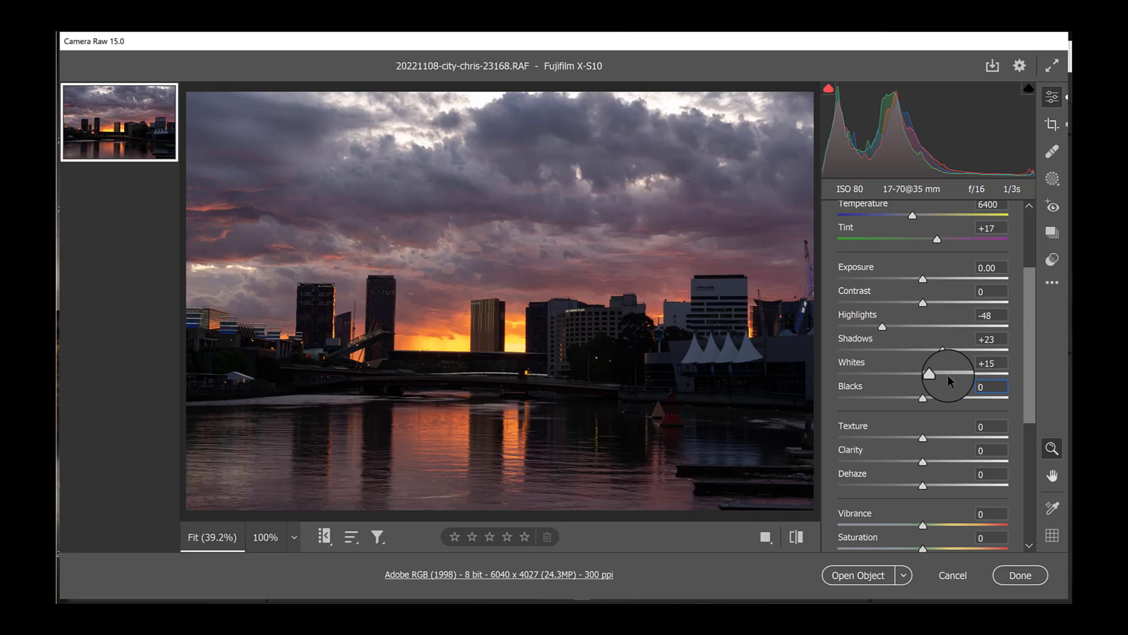
{"action": "key", "text": "alt"}
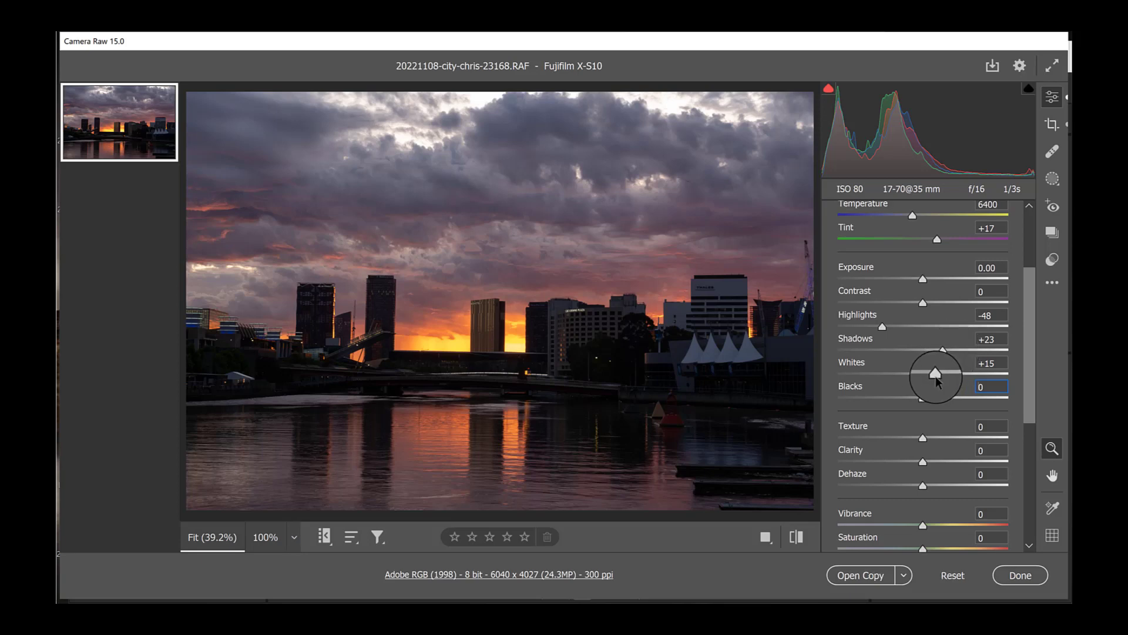
{"action": "left_click_drag", "start_coordinate": [934, 373], "coordinate": [940, 376]}
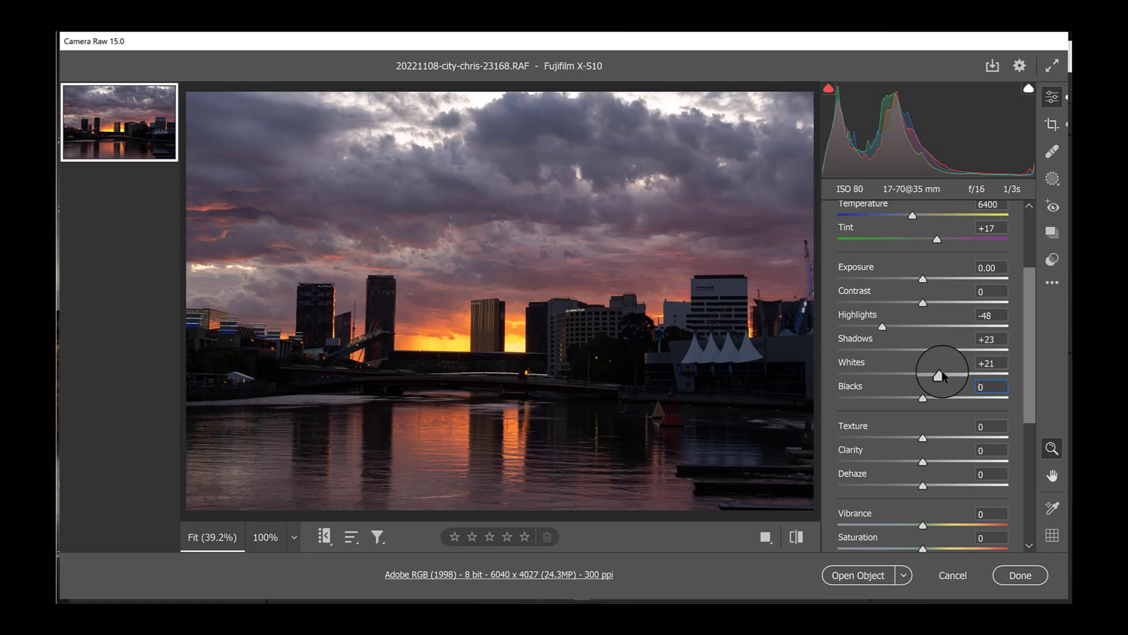
{"action": "left_click", "coordinate": [923, 398], "text": "alt"}
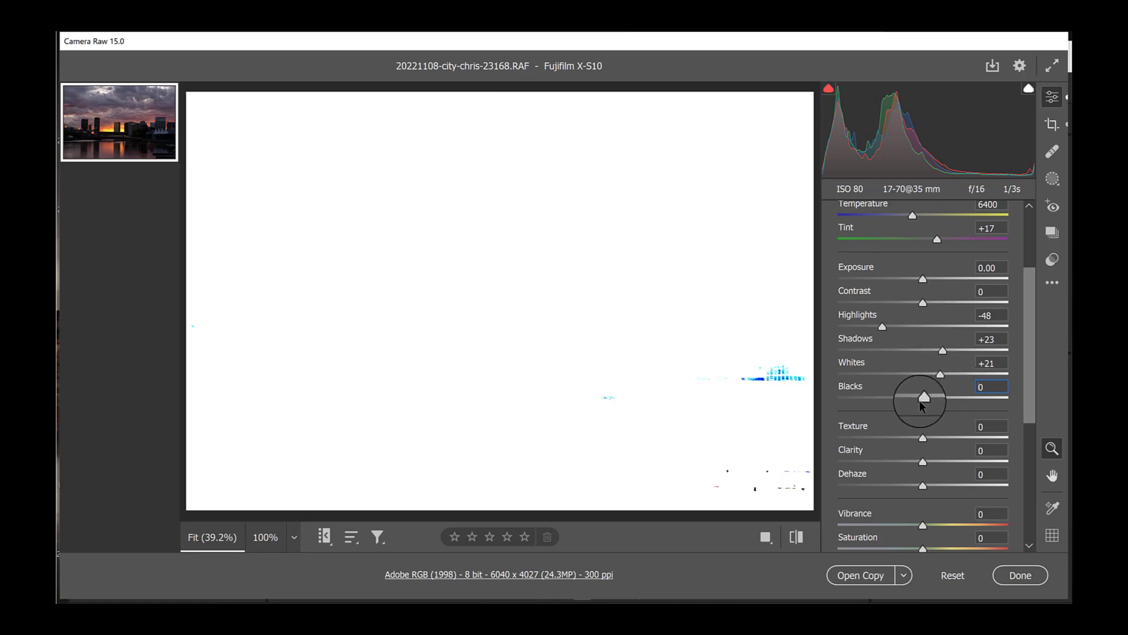
{"action": "left_click_drag", "start_coordinate": [920, 405], "coordinate": [911, 406]}
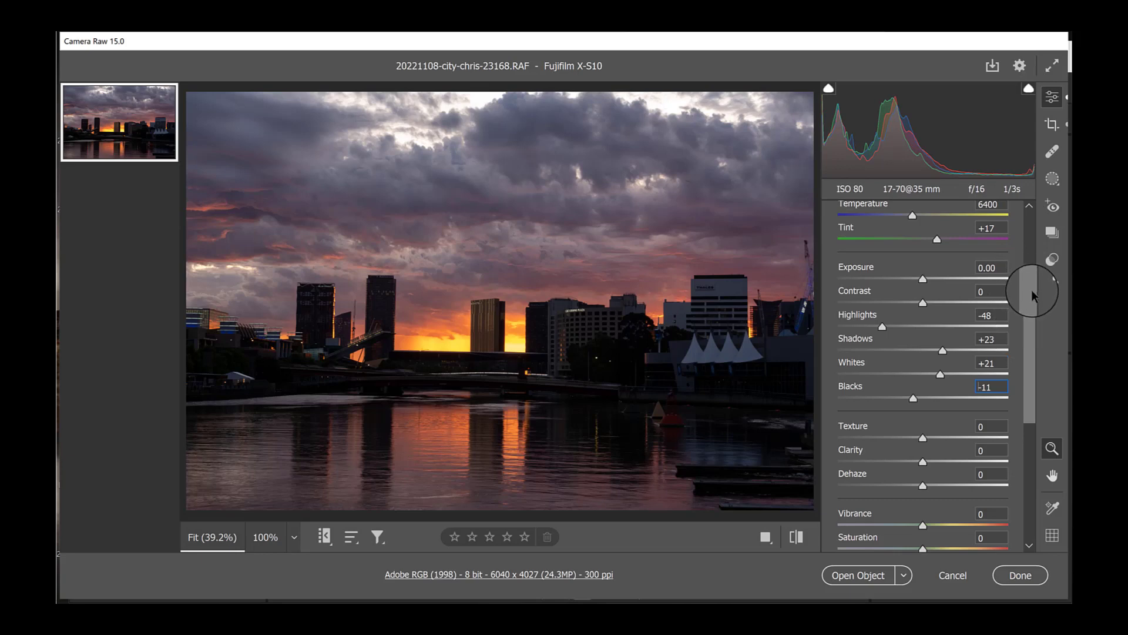
Step: Raise the photo's Texture to +19
{"action": "left_click_drag", "start_coordinate": [1029, 295], "coordinate": [1029, 230]}
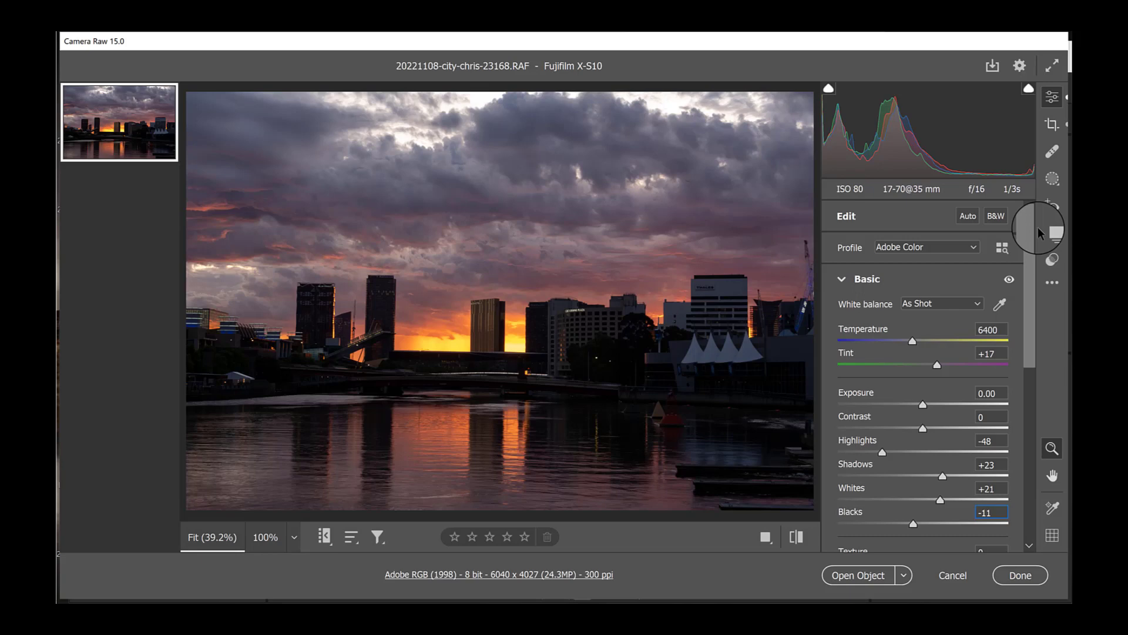
{"action": "left_click_drag", "start_coordinate": [1028, 327], "coordinate": [1026, 399]}
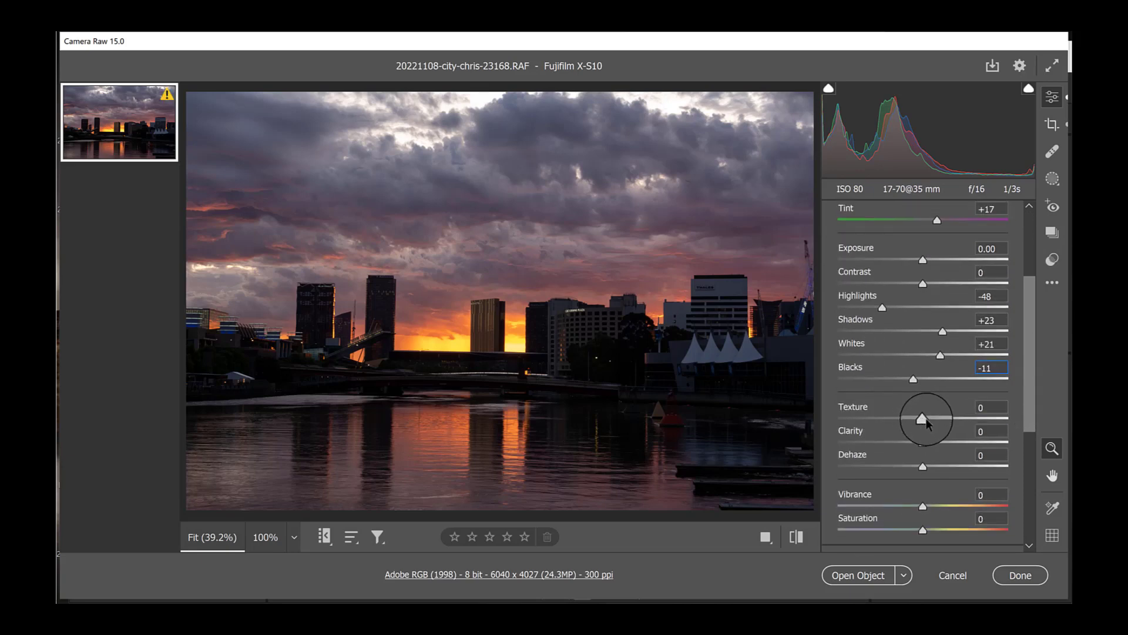
{"action": "left_click_drag", "start_coordinate": [926, 418], "coordinate": [938, 419]}
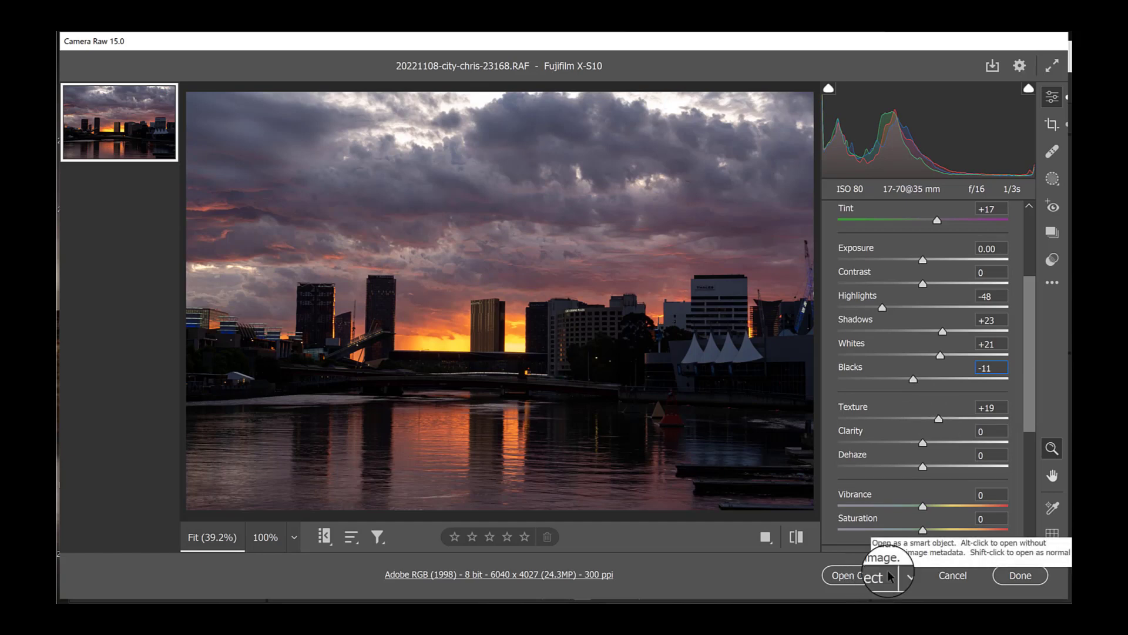
Step: Keep Open in Photoshop as Smart Object enabled in the workflow preferences, and open the photo in Photoshop as a smart object
{"action": "left_click", "coordinate": [853, 577]}
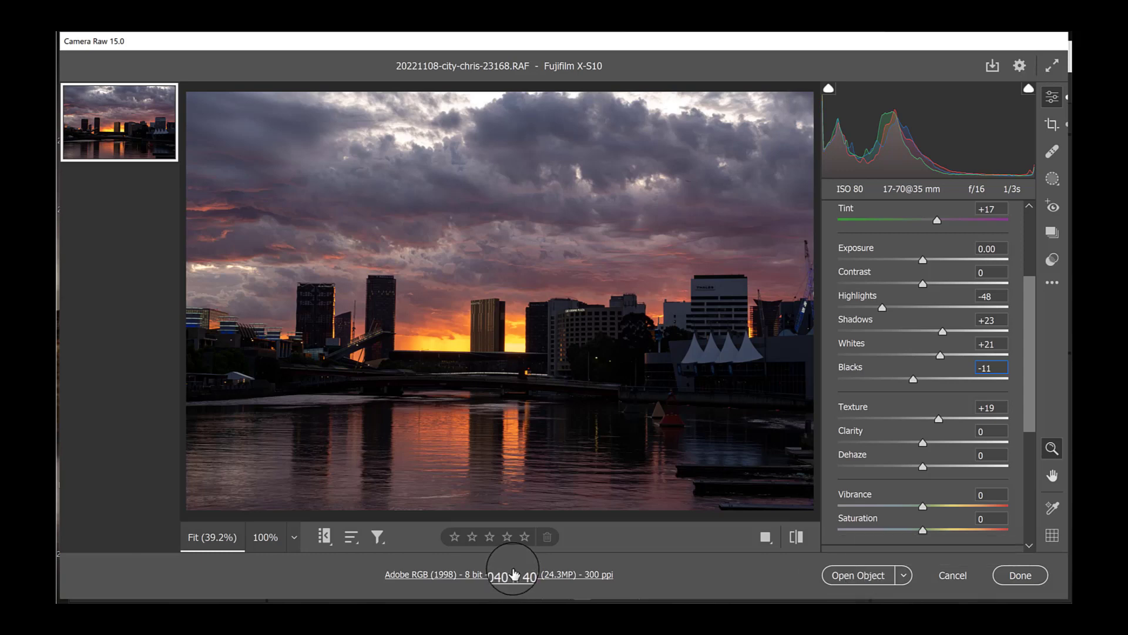
{"action": "left_click", "coordinate": [514, 573]}
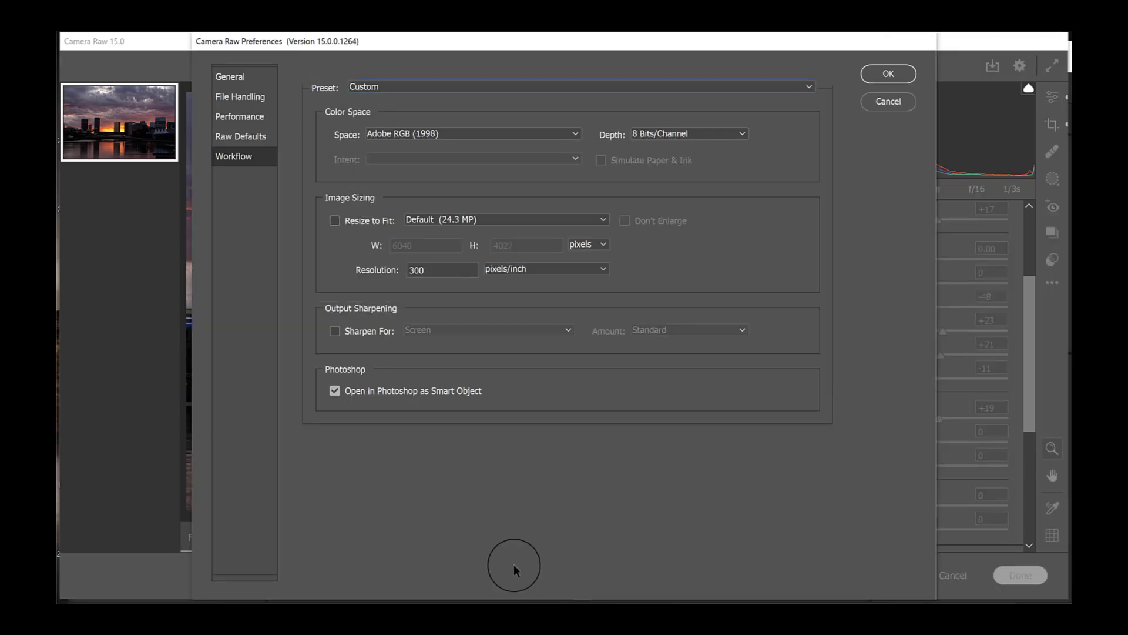
{"action": "left_click", "coordinate": [333, 392]}
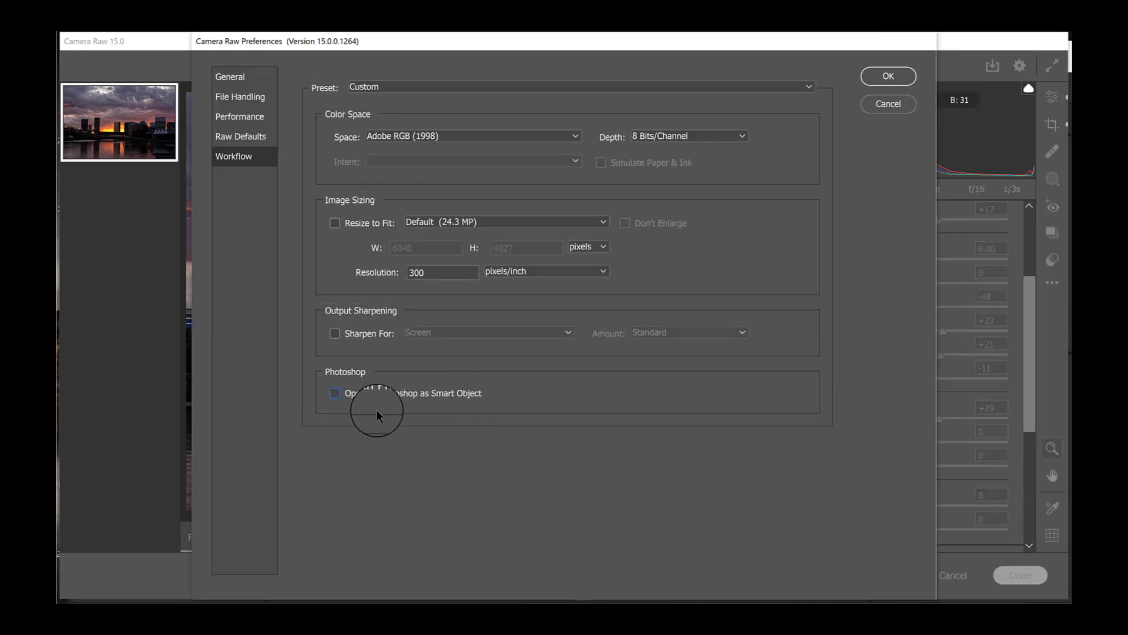
{"action": "left_click", "coordinate": [334, 392]}
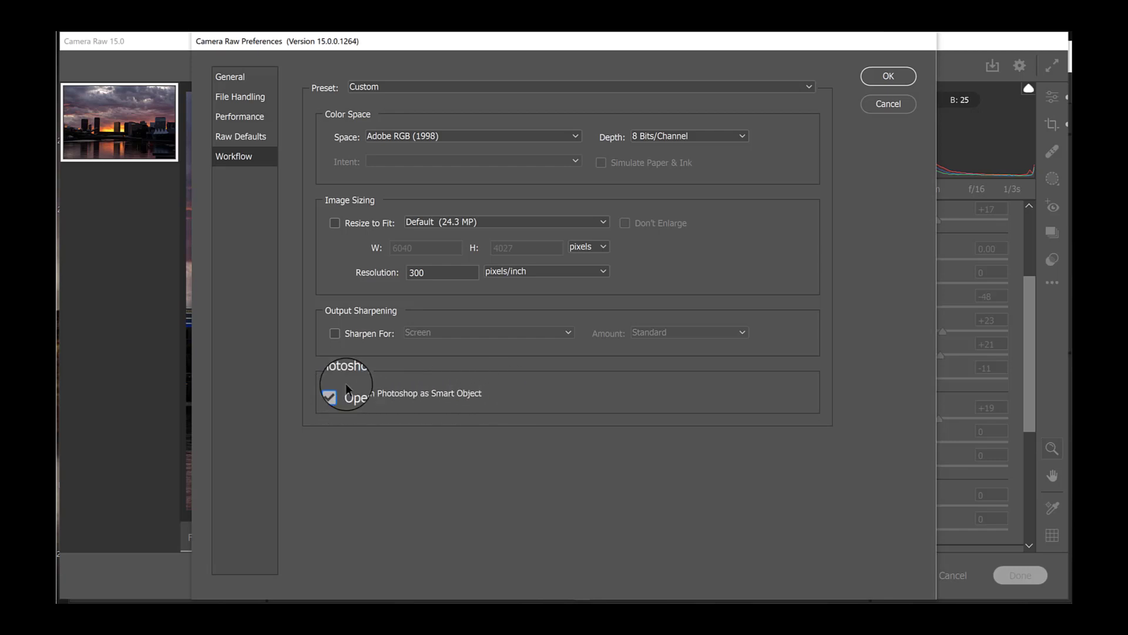
{"action": "left_click", "coordinate": [887, 77]}
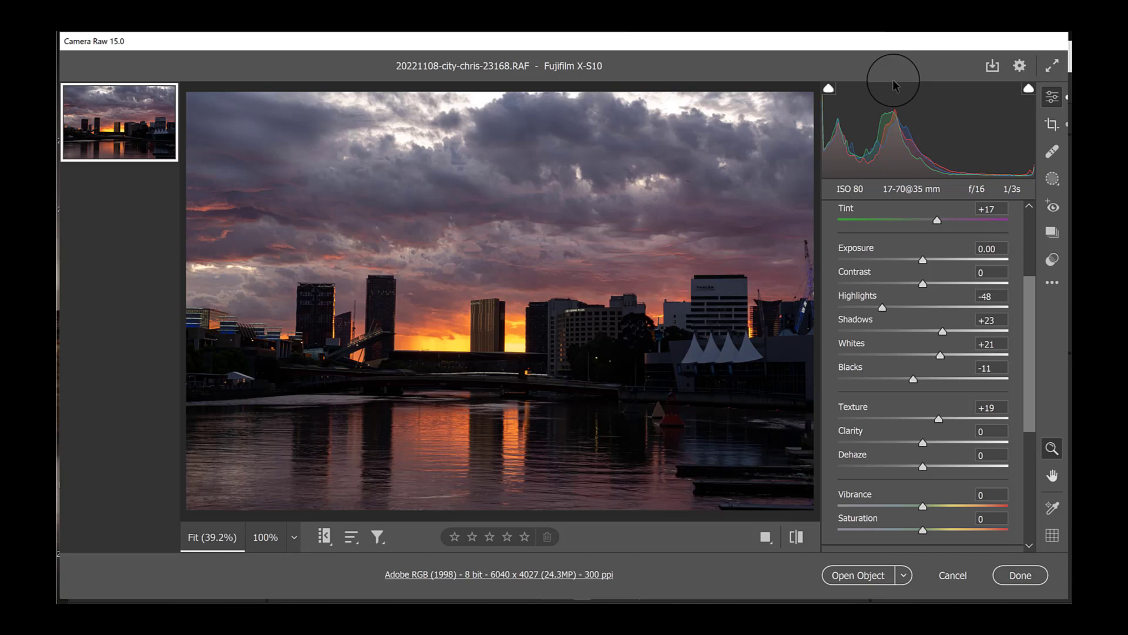
{"action": "left_click", "coordinate": [864, 574]}
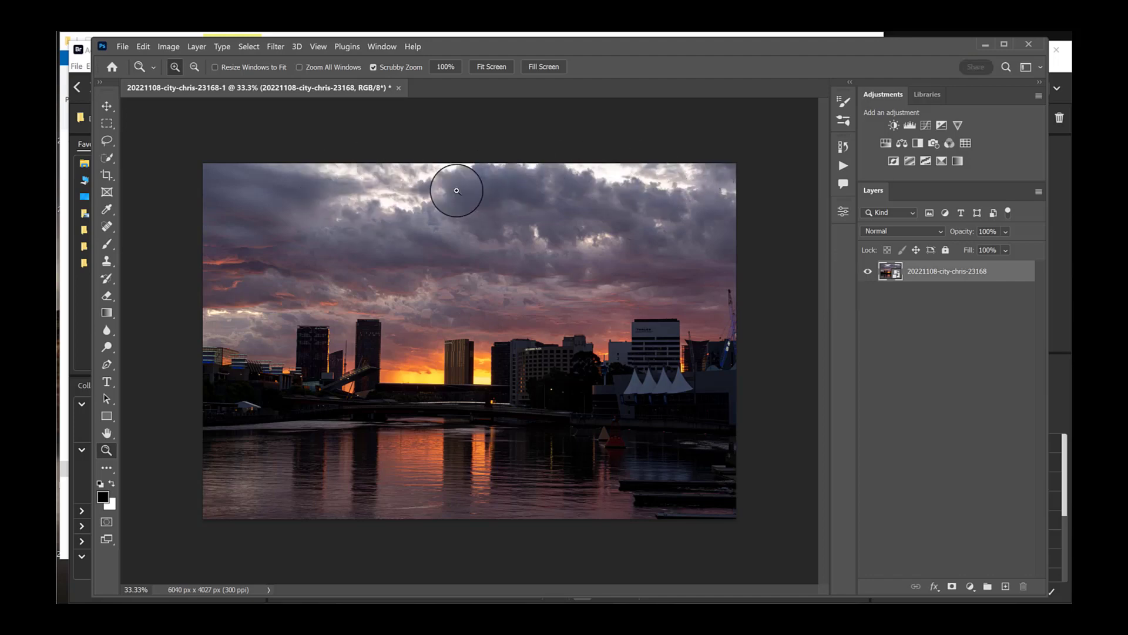
Step: Try the 1 : 1 (Square) and Original Ratio presets with the Crop tool, and reset the crop box
{"action": "left_click", "coordinate": [107, 175]}
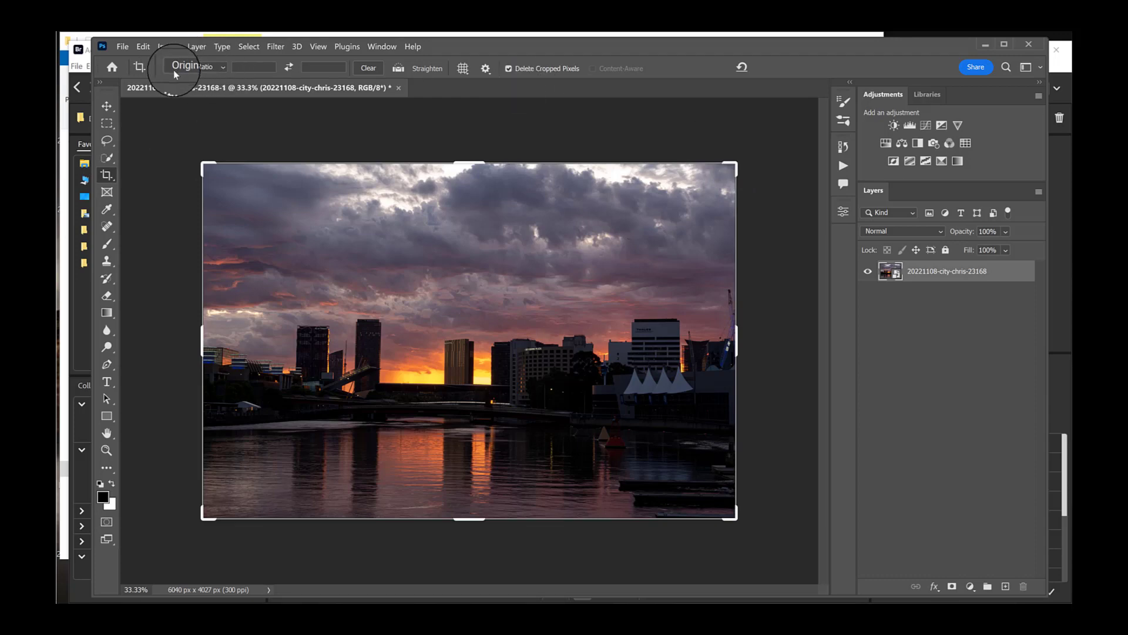
{"action": "left_click", "coordinate": [226, 69]}
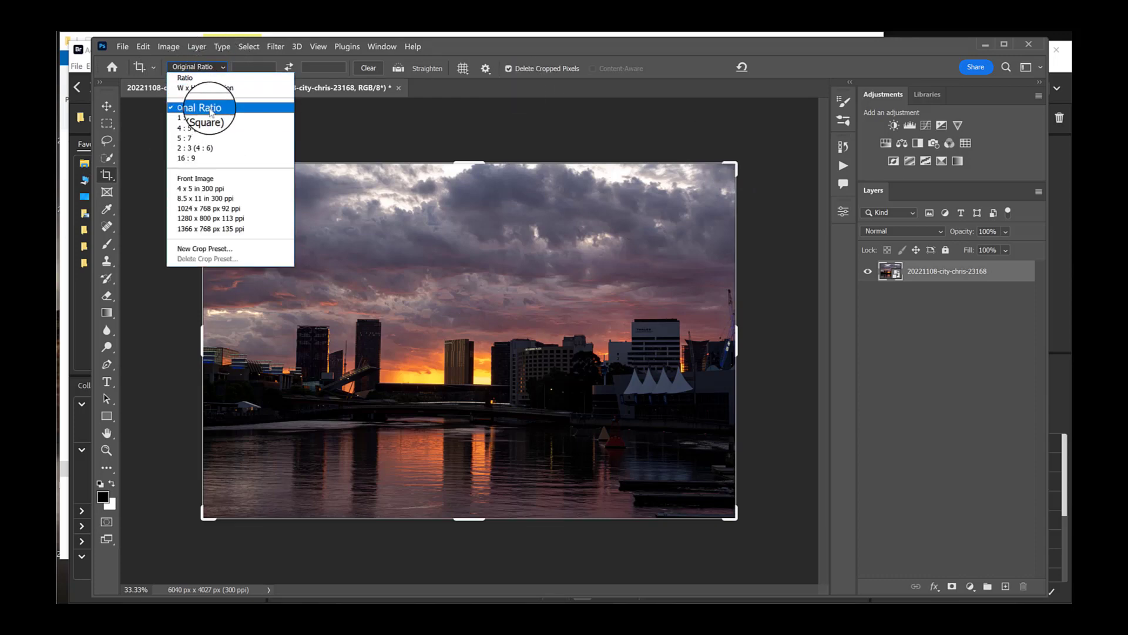
{"action": "left_click", "coordinate": [213, 119]}
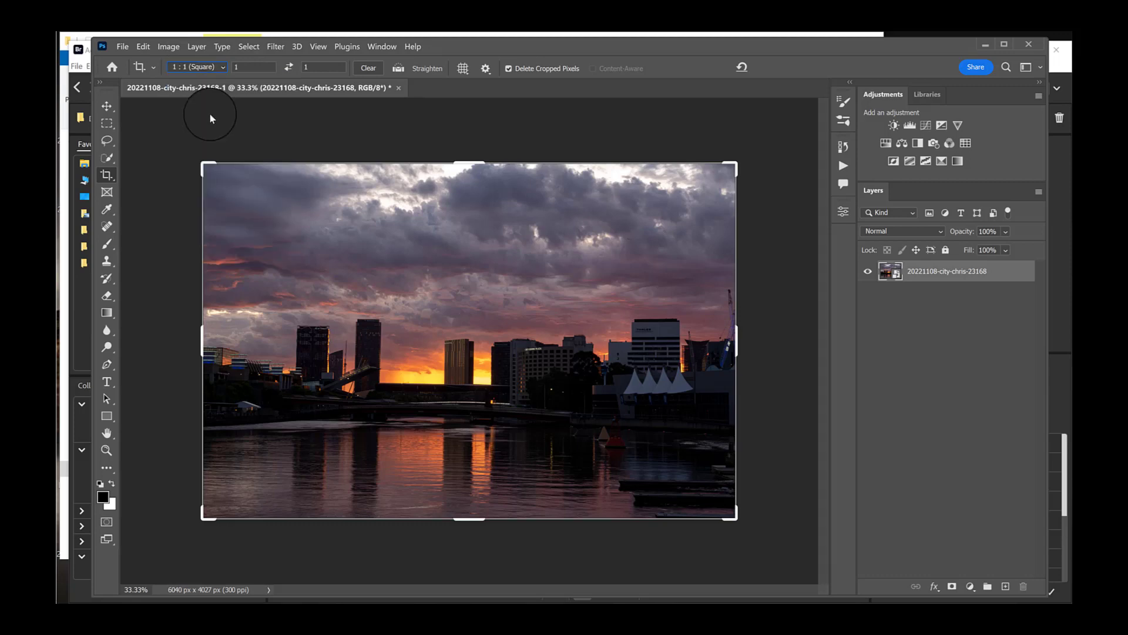
{"action": "left_click", "coordinate": [220, 67]}
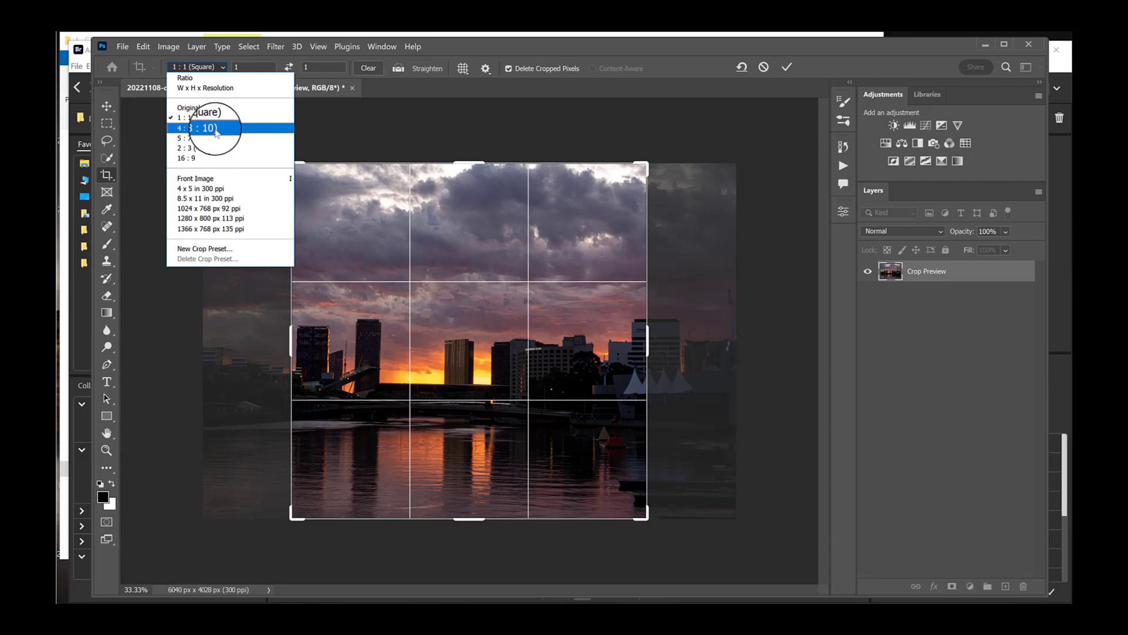
{"action": "left_click", "coordinate": [215, 112]}
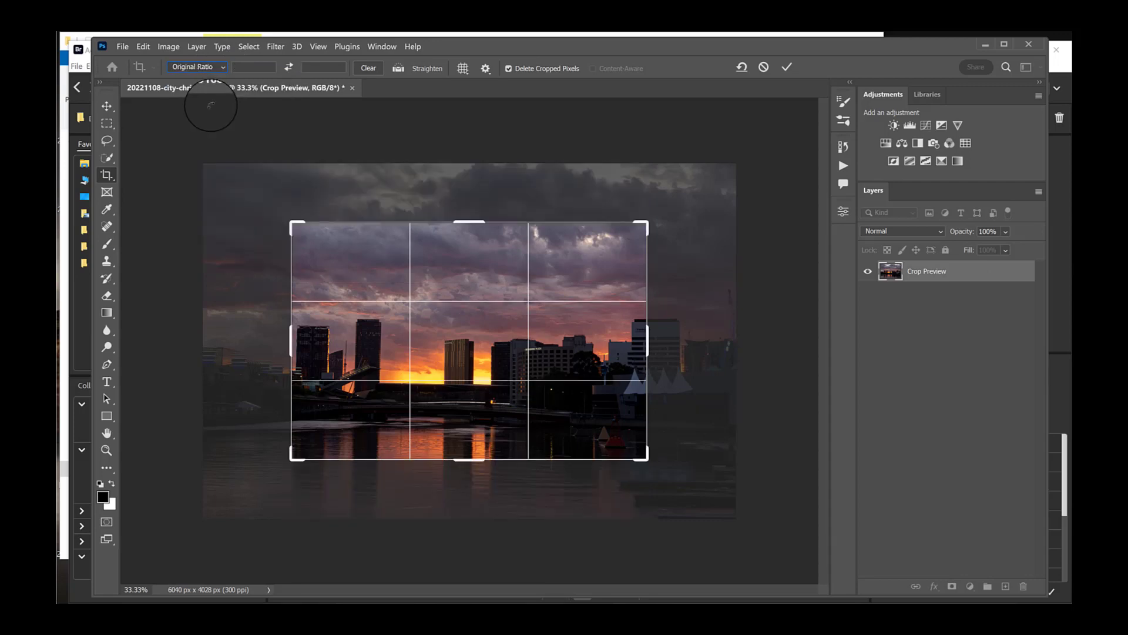
{"action": "left_click", "coordinate": [742, 67]}
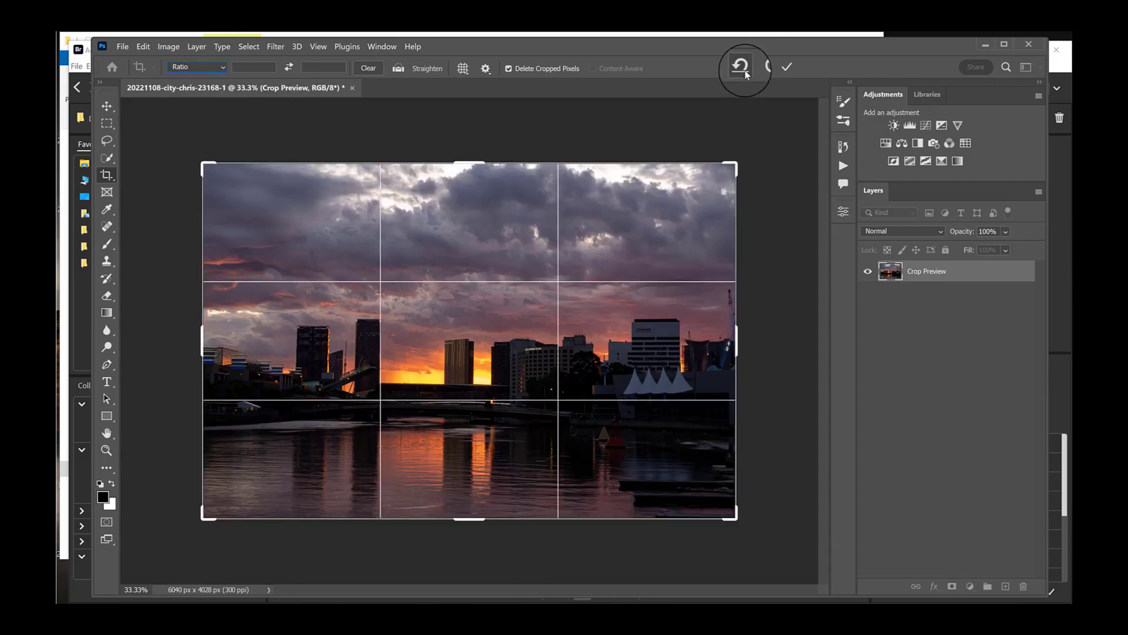
Step: Crop the photo to its lower-left part with the Original Ratio preset, at about 4627 x 3085 px
{"action": "left_click_drag", "start_coordinate": [728, 167], "coordinate": [713, 187]}
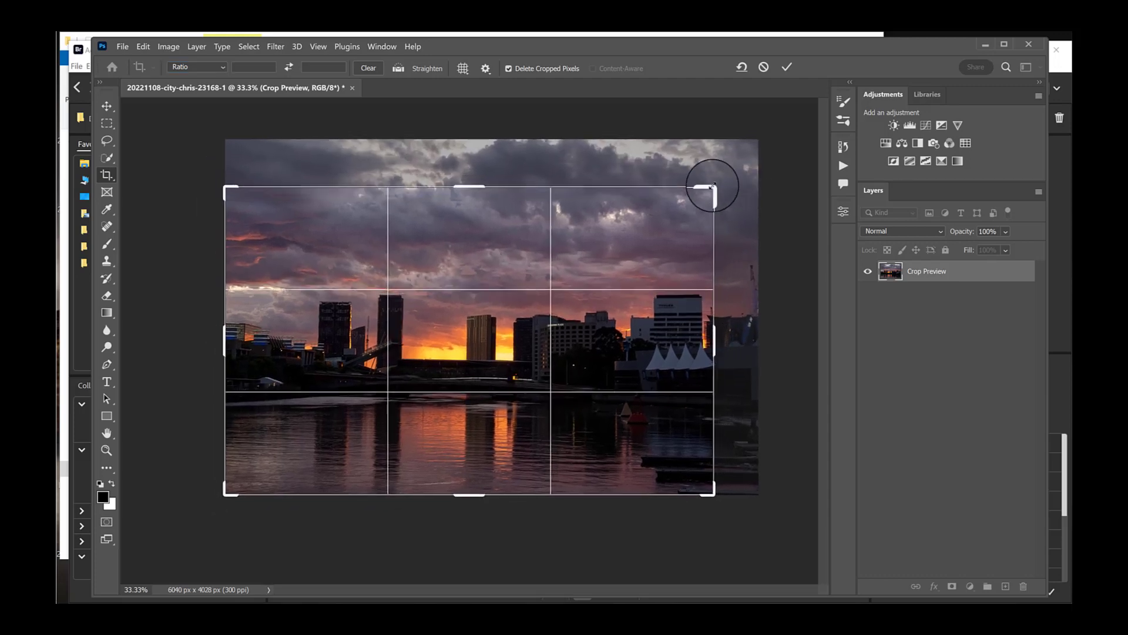
{"action": "left_click", "coordinate": [223, 67]}
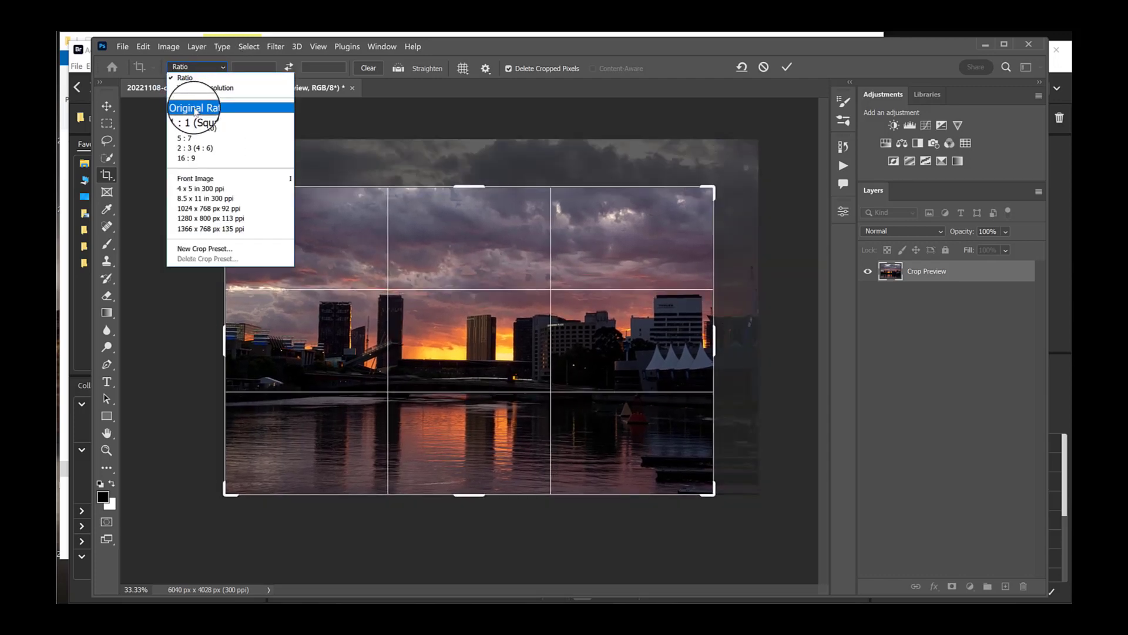
{"action": "left_click", "coordinate": [195, 109]}
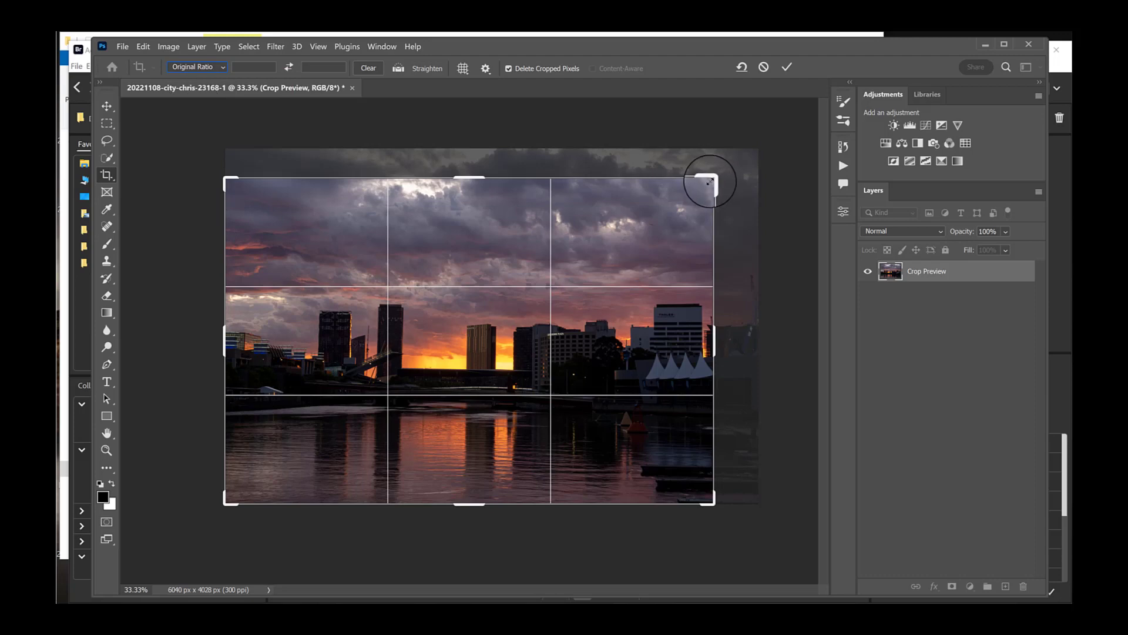
{"action": "left_click_drag", "start_coordinate": [707, 181], "coordinate": [684, 225]}
{"action": "left_click_drag", "start_coordinate": [683, 225], "coordinate": [684, 224]}
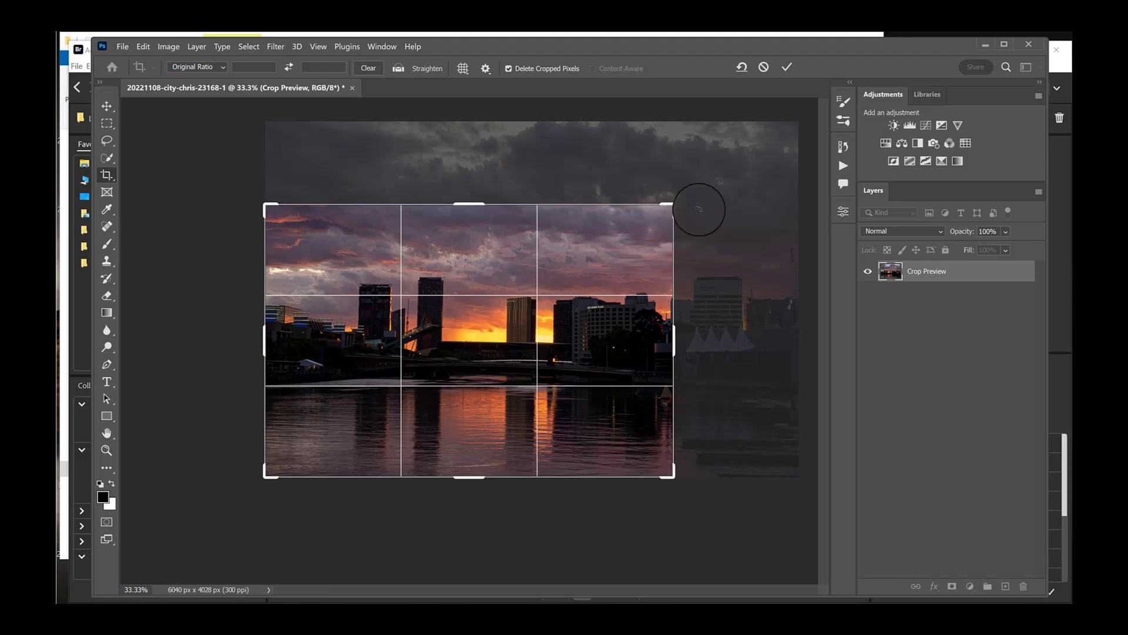
{"action": "key", "text": "Return"}
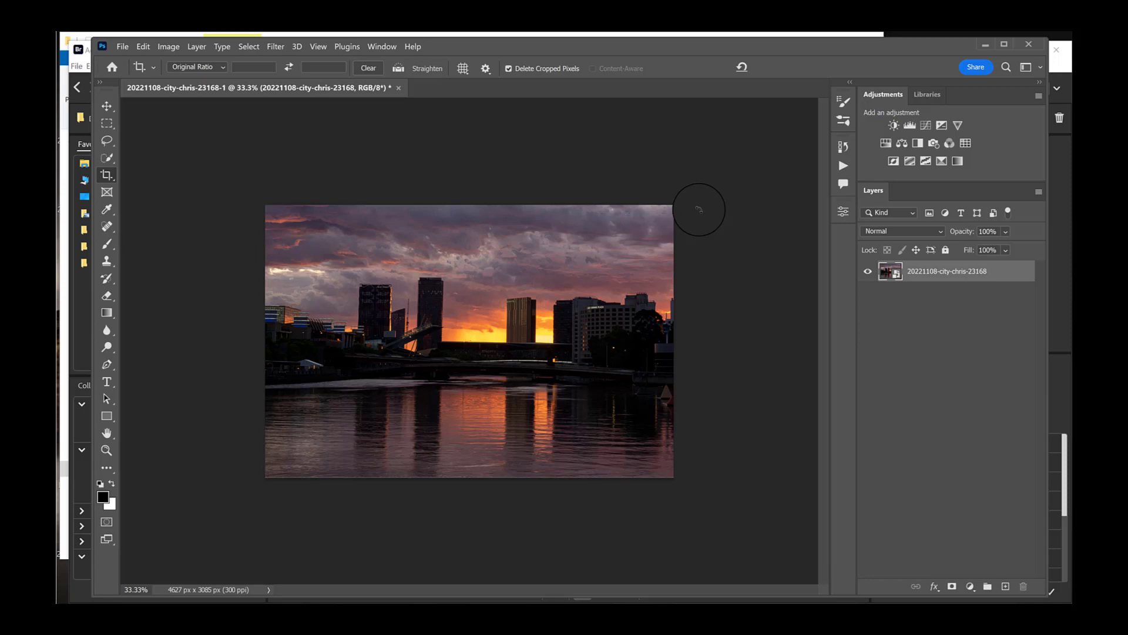
Step: Add a Hue/Saturation adjustment layer and set the Saturation of the Reds to +41
{"action": "left_click", "coordinate": [106, 449]}
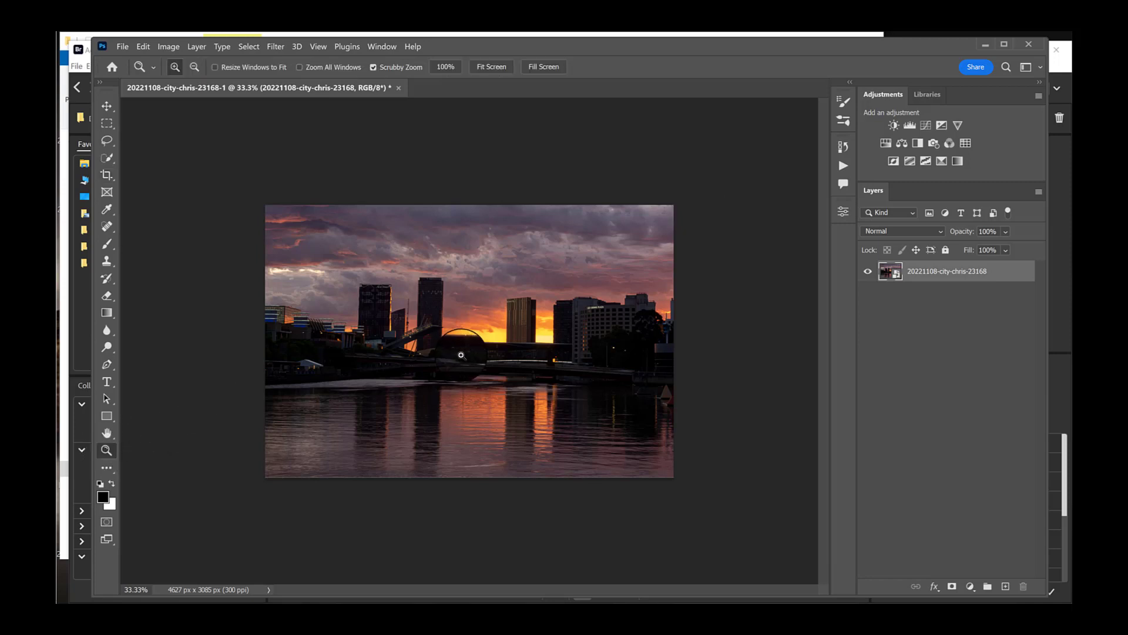
{"action": "left_click", "coordinate": [500, 363]}
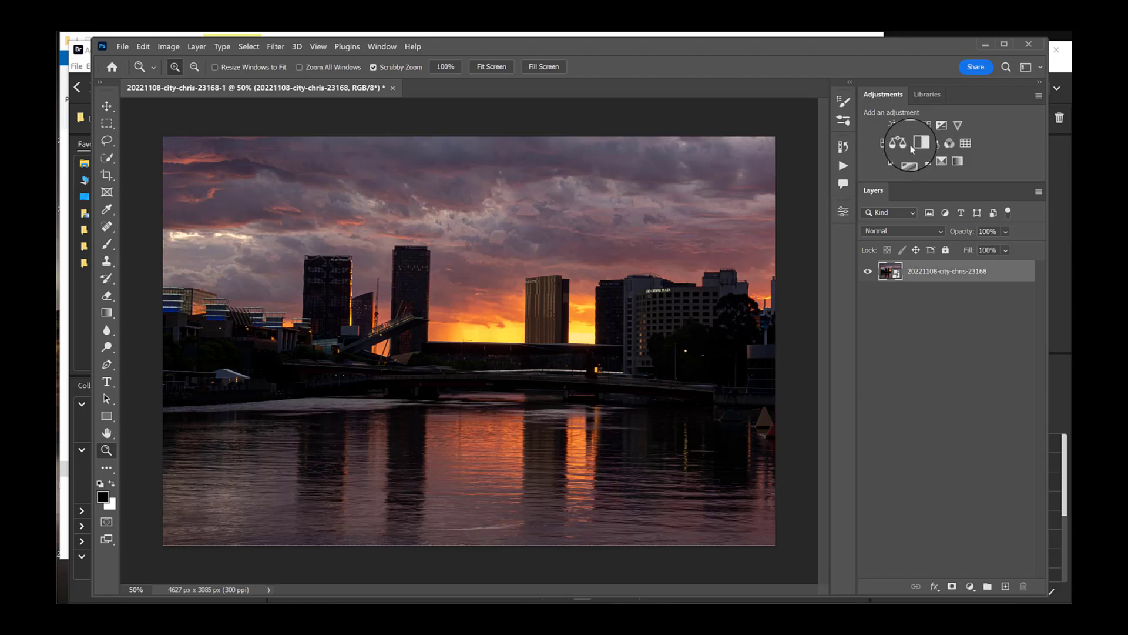
{"action": "left_click", "coordinate": [892, 144]}
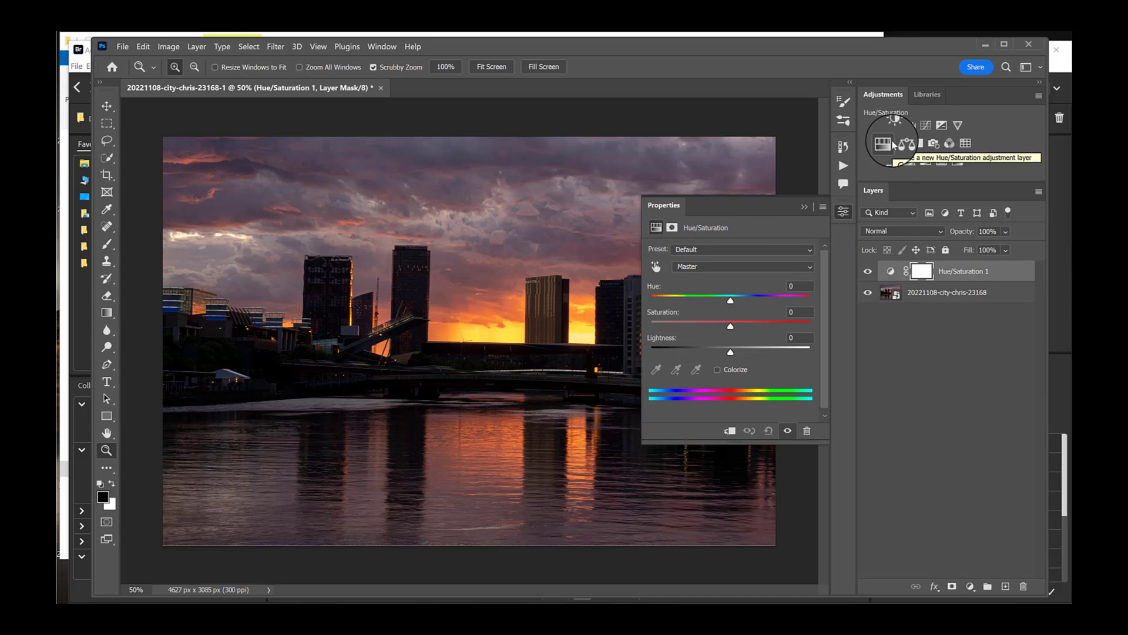
{"action": "left_click", "coordinate": [708, 267]}
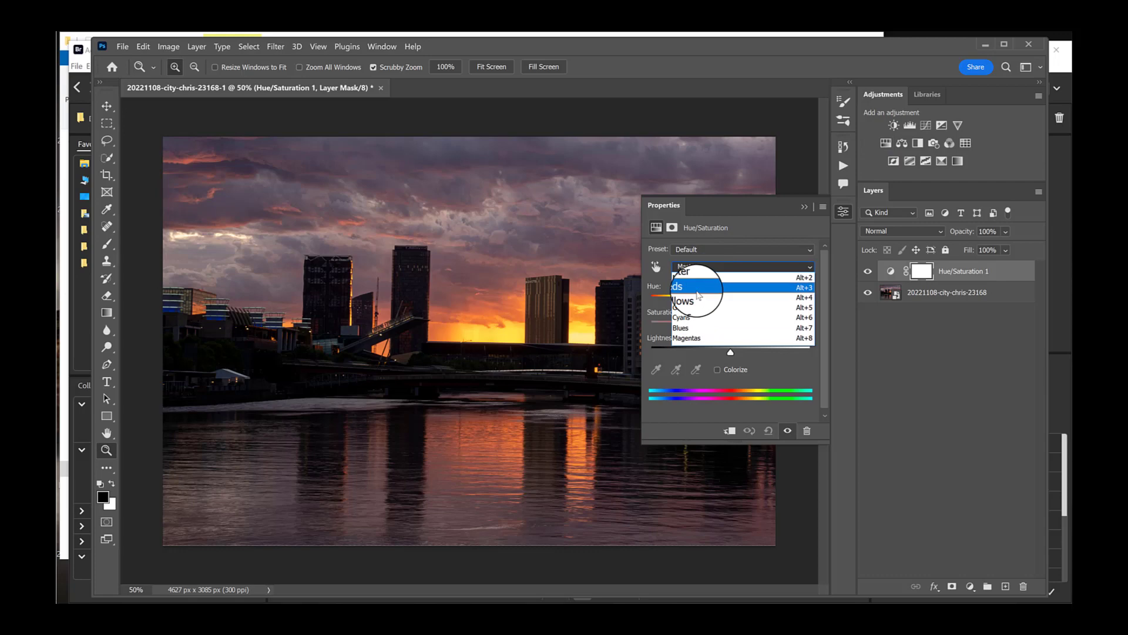
{"action": "left_click", "coordinate": [699, 286]}
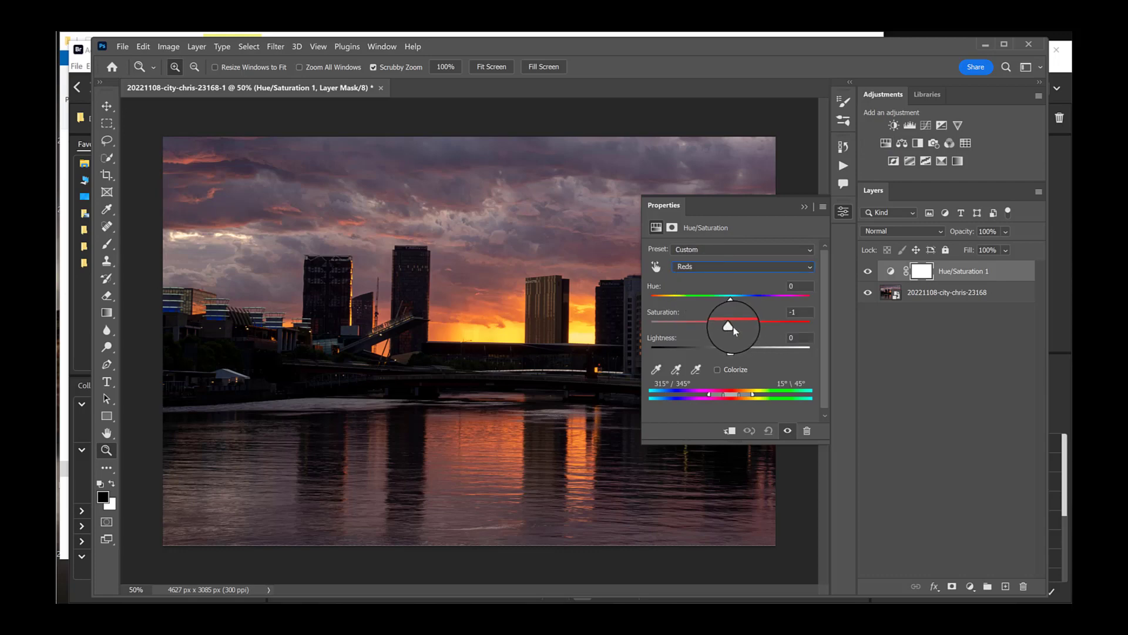
{"action": "left_click_drag", "start_coordinate": [734, 327], "coordinate": [818, 330]}
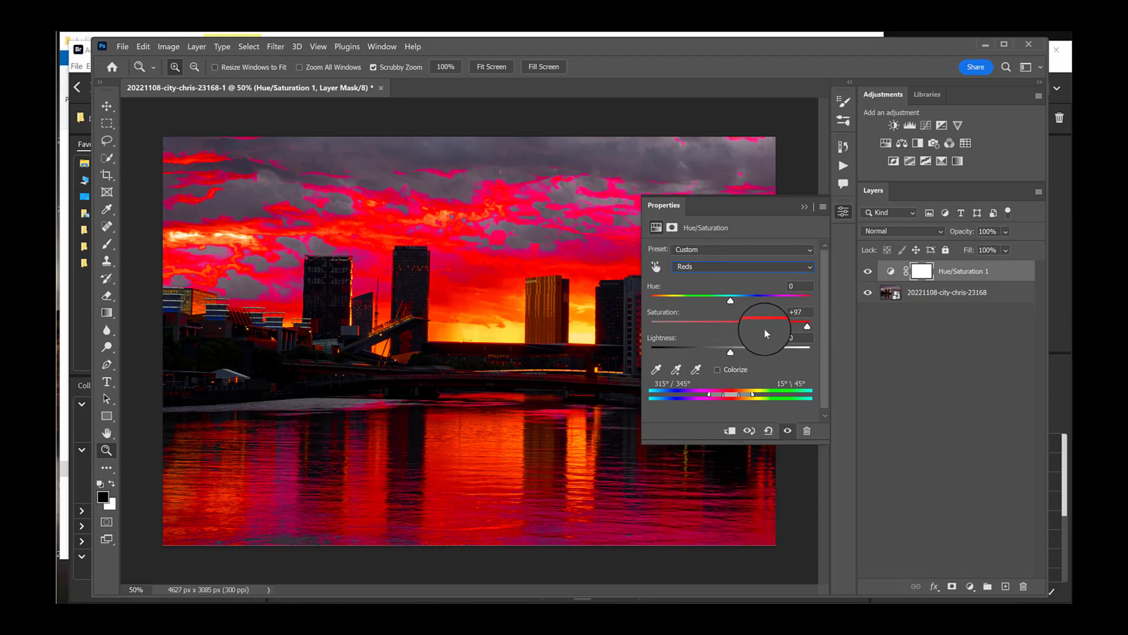
{"action": "left_click_drag", "start_coordinate": [803, 325], "coordinate": [761, 327]}
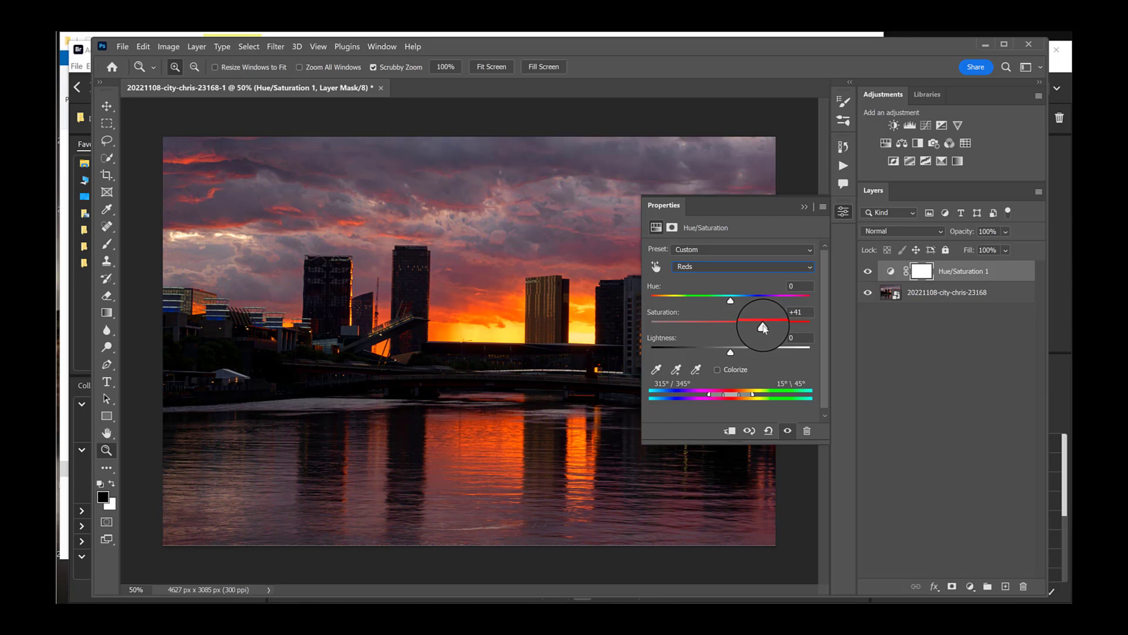
{"action": "left_click", "coordinate": [804, 207]}
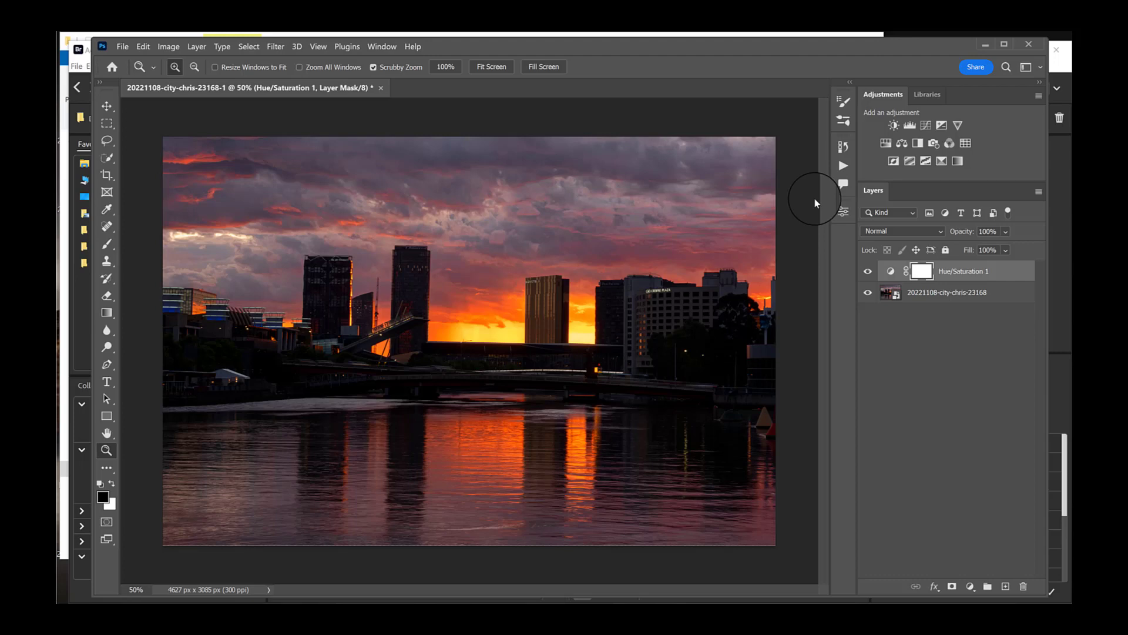
Step: Compare the photo with and without the Hue/Saturation adjustment by toggling that layer's visibility
{"action": "left_click", "coordinate": [869, 271]}
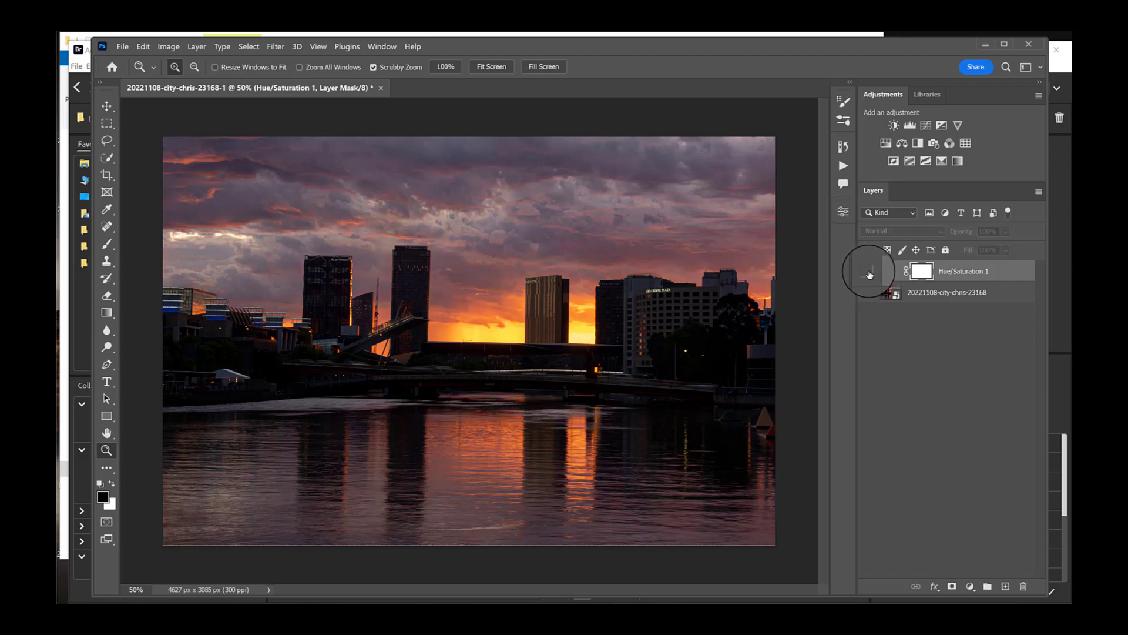
{"action": "left_click", "coordinate": [869, 272]}
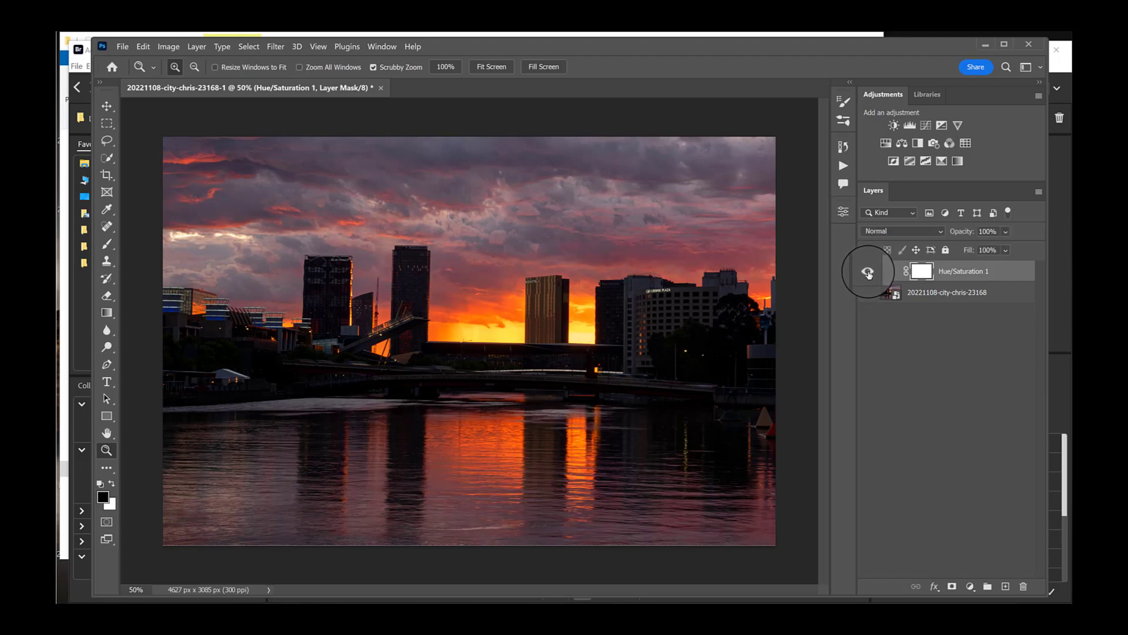
{"action": "left_click", "coordinate": [869, 272]}
{"action": "left_click", "coordinate": [868, 273]}
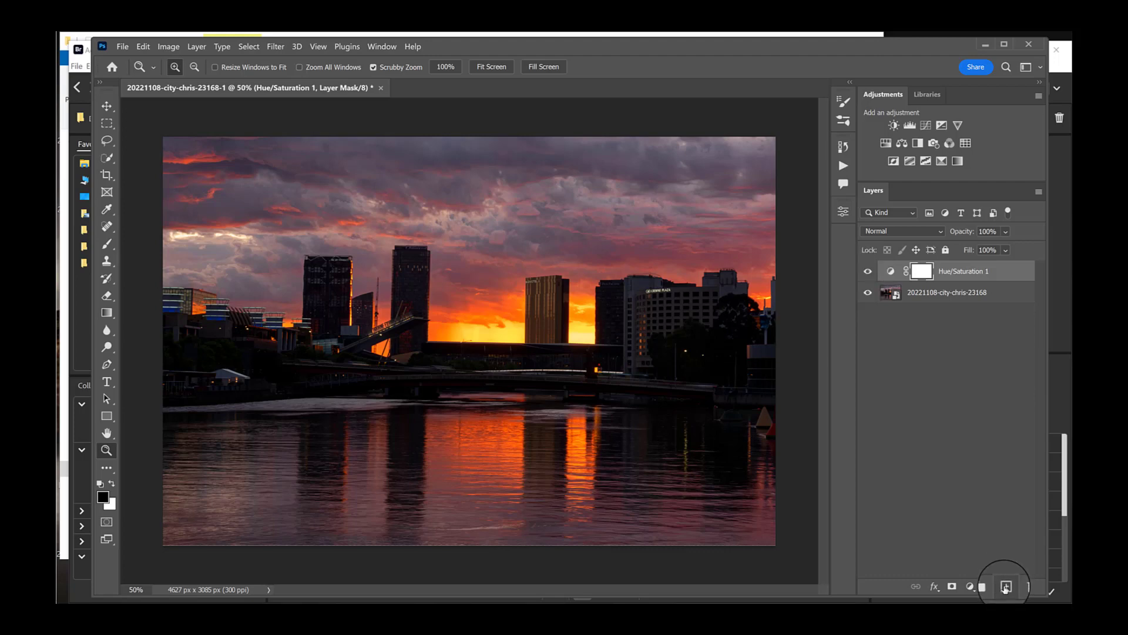
Step: Create a new layer and retouch a short strip of sky above the left buildings with the Spot Healing Brush at size 100
{"action": "left_click", "coordinate": [1006, 587]}
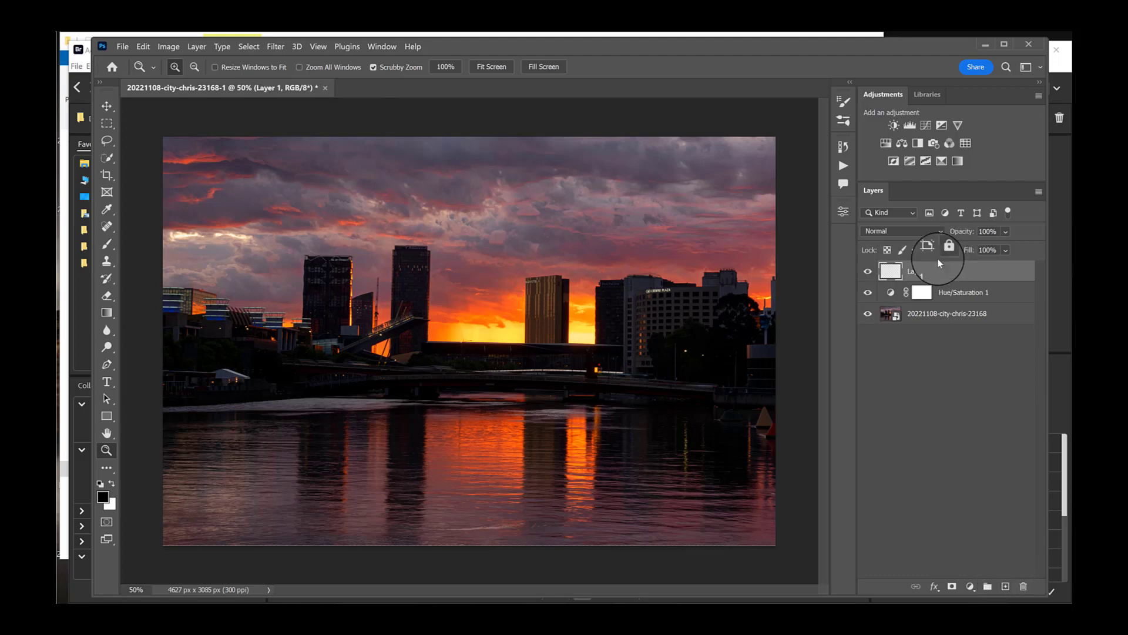
{"action": "left_click", "coordinate": [107, 224]}
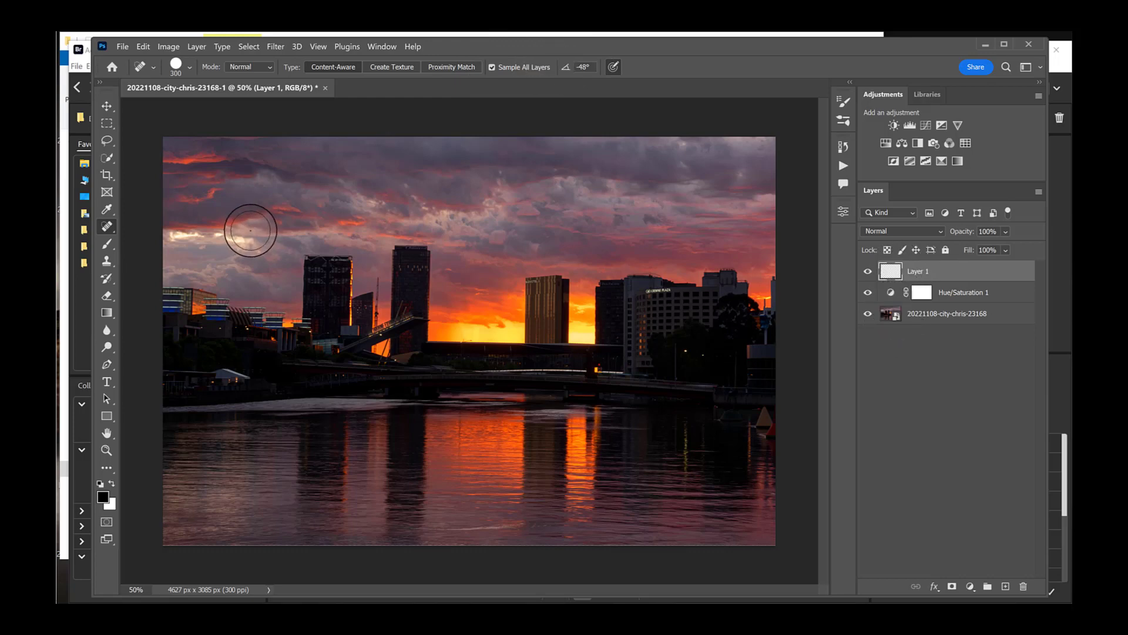
{"action": "key", "text": "bracketleft"}
{"action": "key", "text": "bracketleft"}
{"action": "key", "text": "bracketleft"}
{"action": "key", "text": "bracketleft"}
{"action": "key", "text": "bracketleft"}
{"action": "key", "text": "bracketleft"}
{"action": "mouse_move", "coordinate": [247, 238]}
{"action": "left_mouse_down"}
{"action": "mouse_move", "coordinate": [171, 238]}
{"action": "mouse_move", "coordinate": [201, 240]}
{"action": "left_mouse_up"}
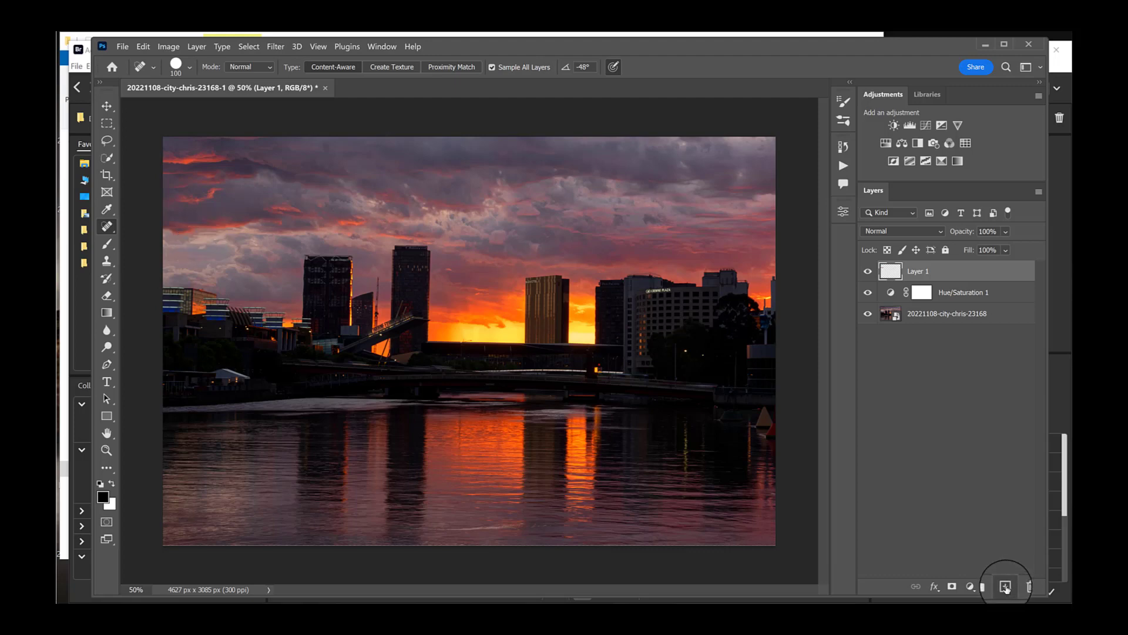
Step: Create another new layer and darken the photo's upper-right and upper-left areas with black linear gradients
{"action": "left_click", "coordinate": [1005, 585]}
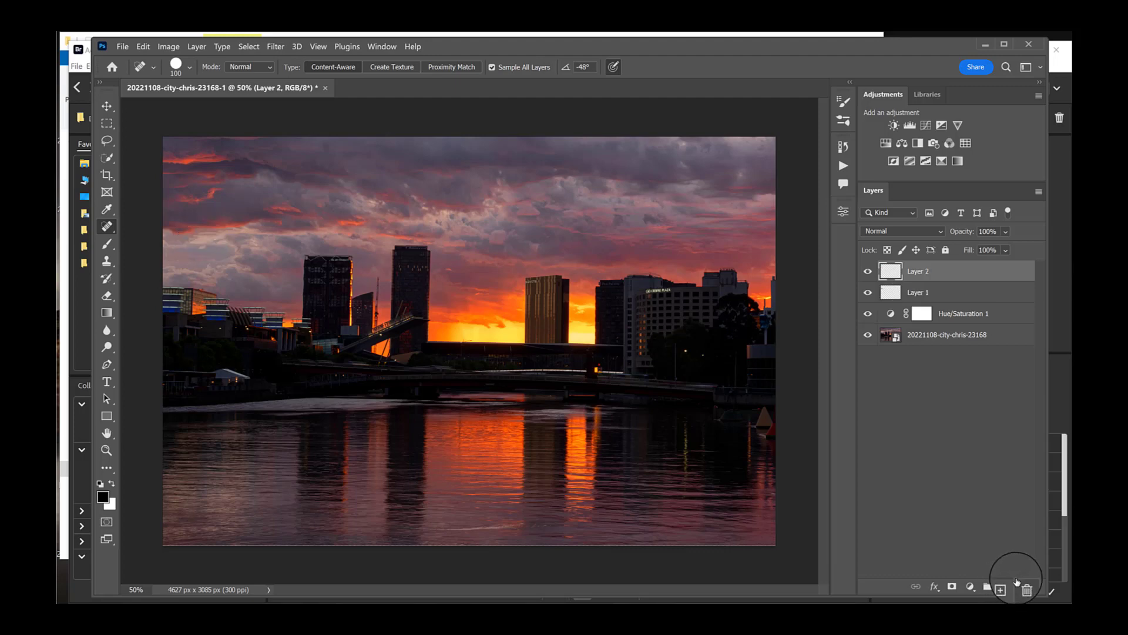
{"action": "left_click", "coordinate": [106, 313]}
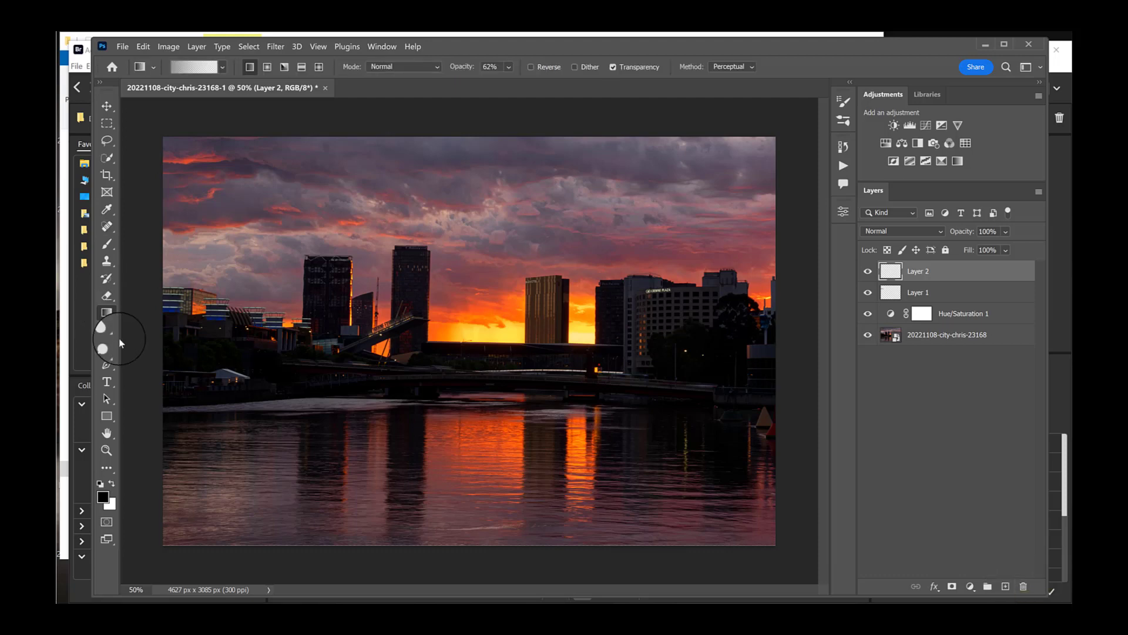
{"action": "left_click_drag", "start_coordinate": [724, 110], "coordinate": [691, 272]}
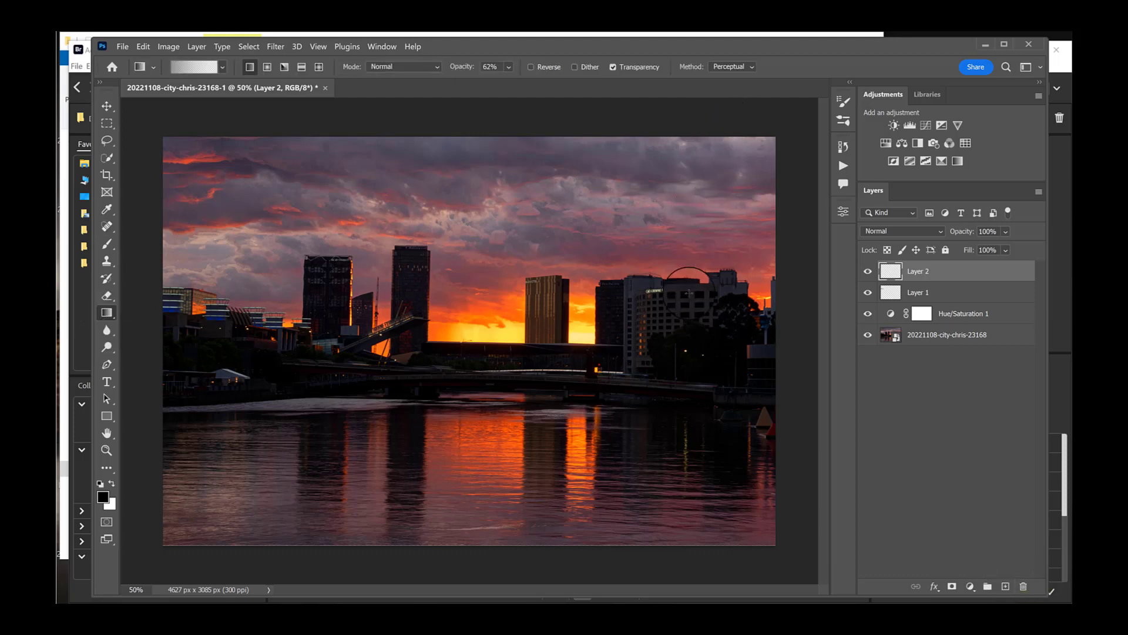
{"action": "left_click_drag", "start_coordinate": [271, 122], "coordinate": [303, 360]}
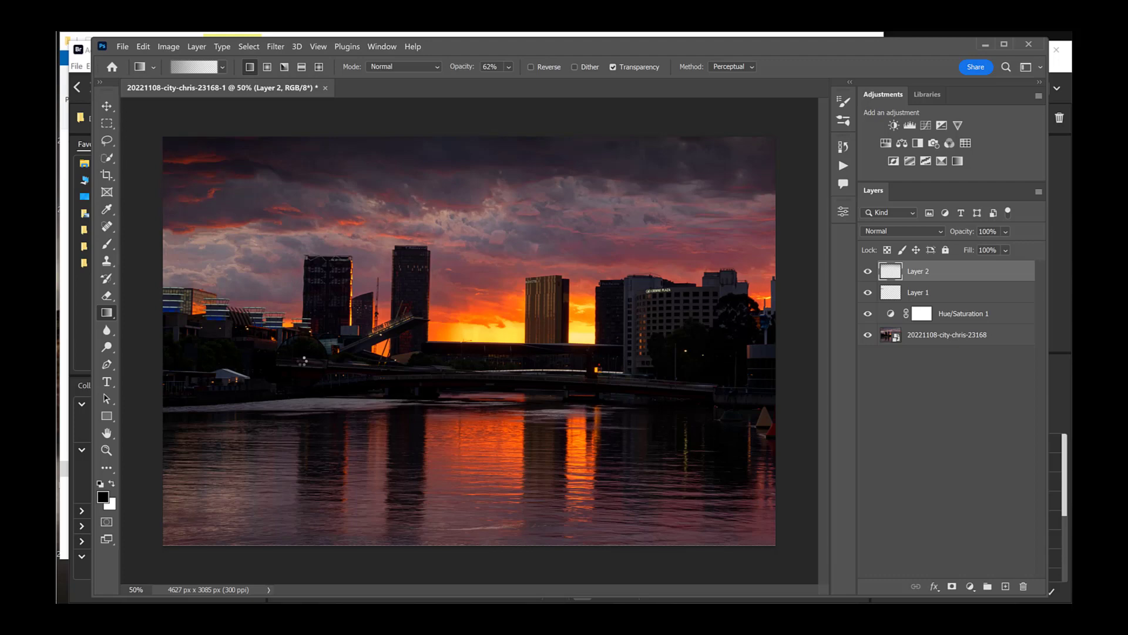
Step: Try black gradients inward from the lower corners and the left edge, and undo these three gradients
{"action": "left_click_drag", "start_coordinate": [196, 534], "coordinate": [297, 411]}
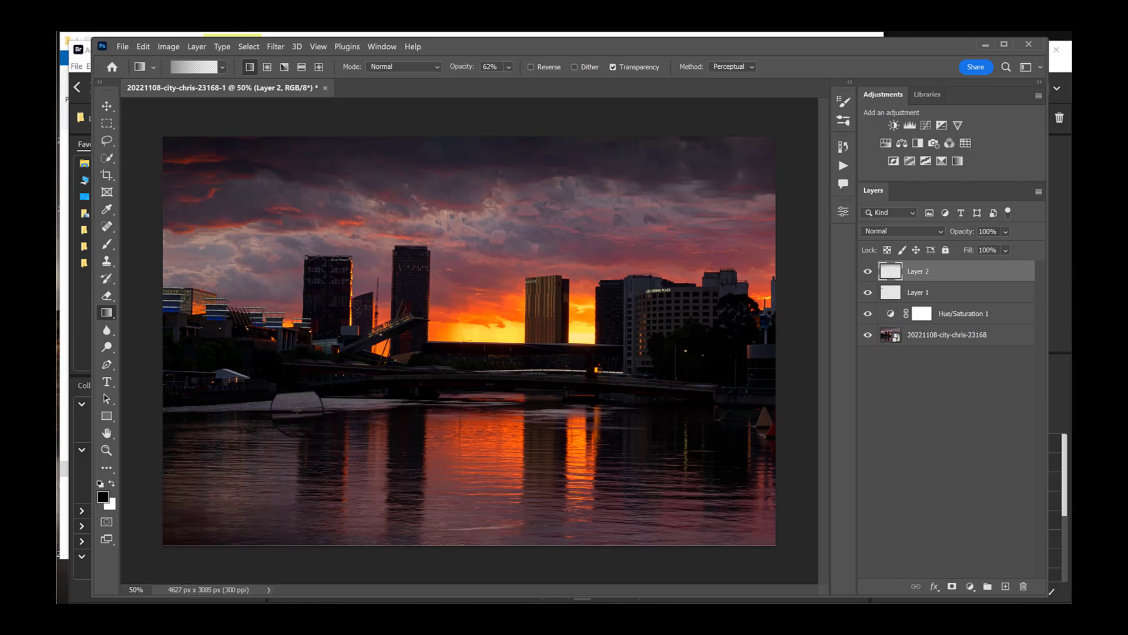
{"action": "left_click_drag", "start_coordinate": [745, 559], "coordinate": [691, 359]}
{"action": "left_click_drag", "start_coordinate": [144, 457], "coordinate": [291, 312]}
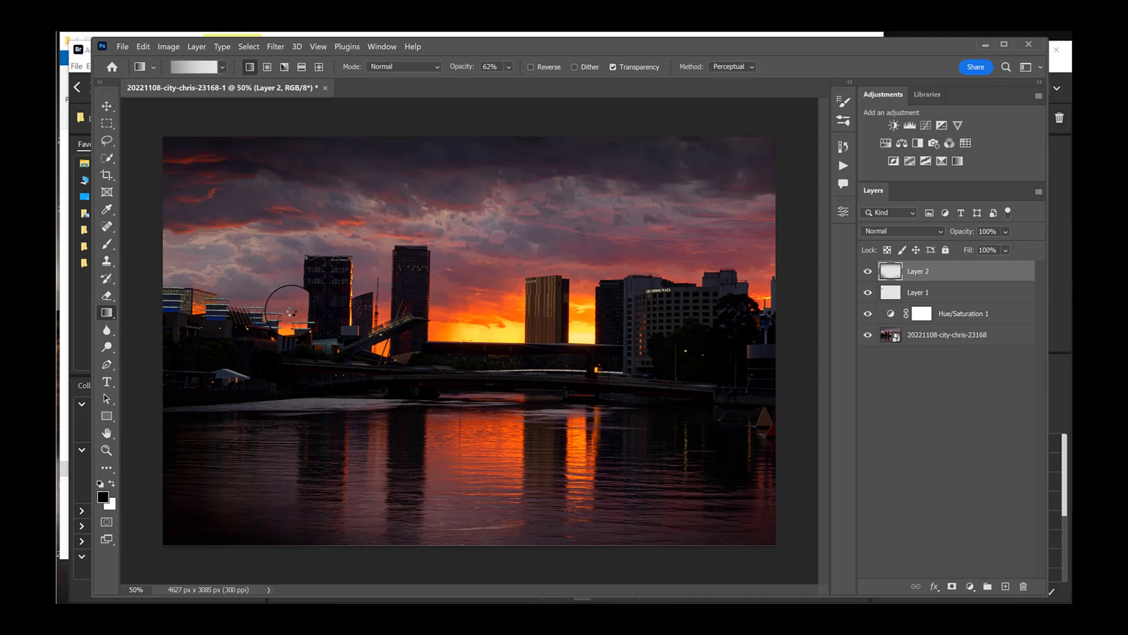
{"action": "key", "text": "ctrl+z"}
{"action": "key", "text": "ctrl+z"}
{"action": "key", "text": "ctrl+z"}
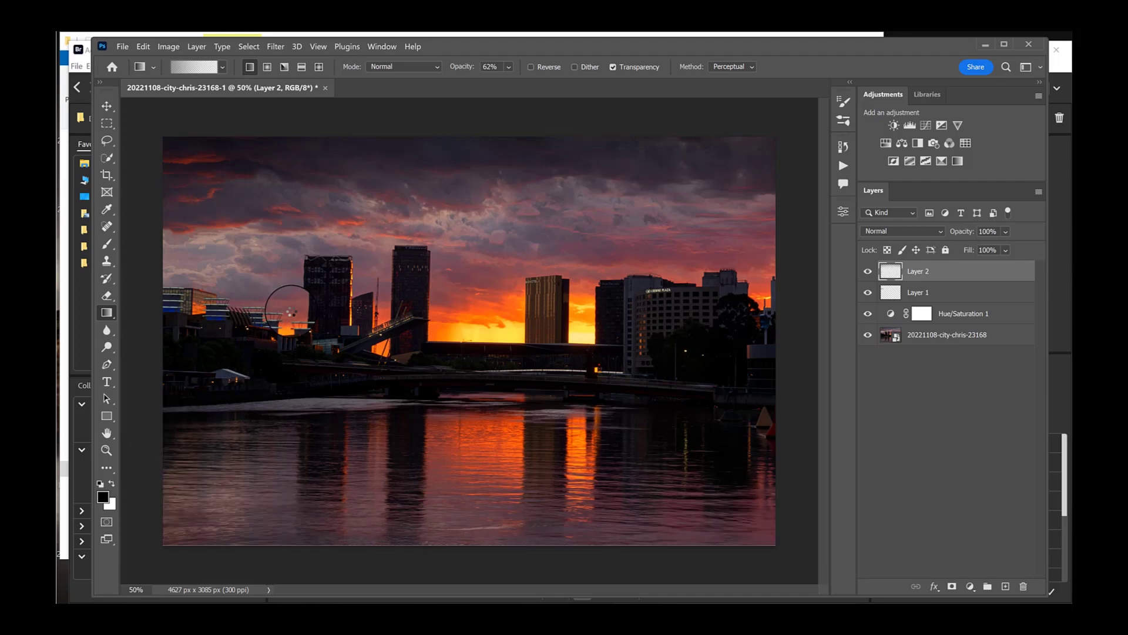
Step: Darken the lower-left and lower-right corners and the bottom edge with black gradients drawn inward from outside the photo
{"action": "left_click_drag", "start_coordinate": [151, 549], "coordinate": [347, 352]}
{"action": "left_click_drag", "start_coordinate": [773, 559], "coordinate": [624, 270]}
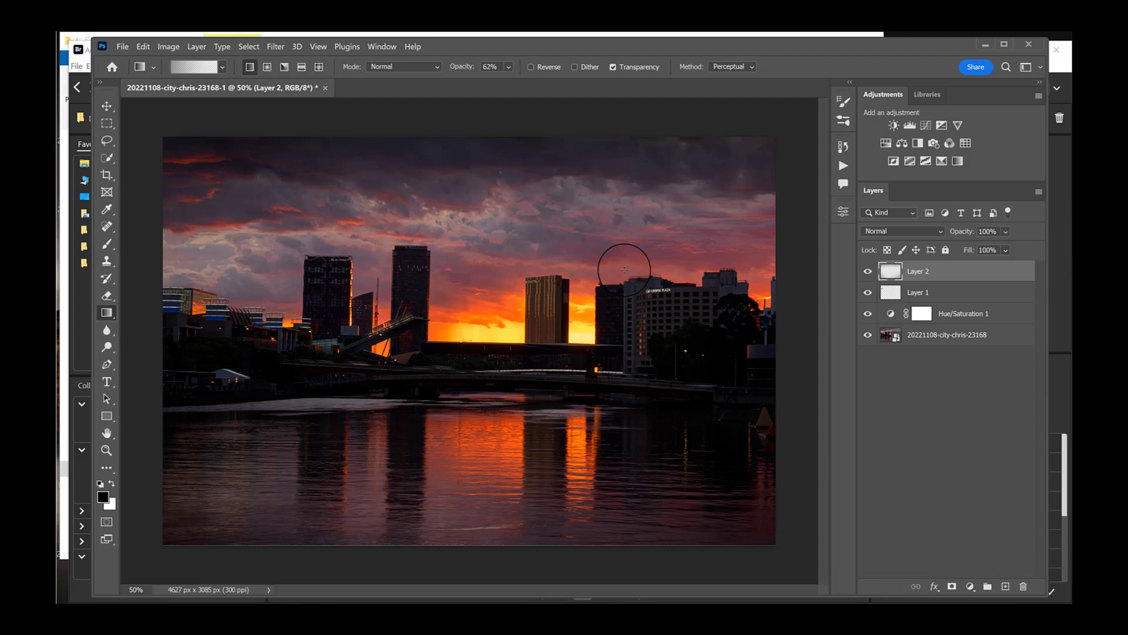
{"action": "key", "text": "alt"}
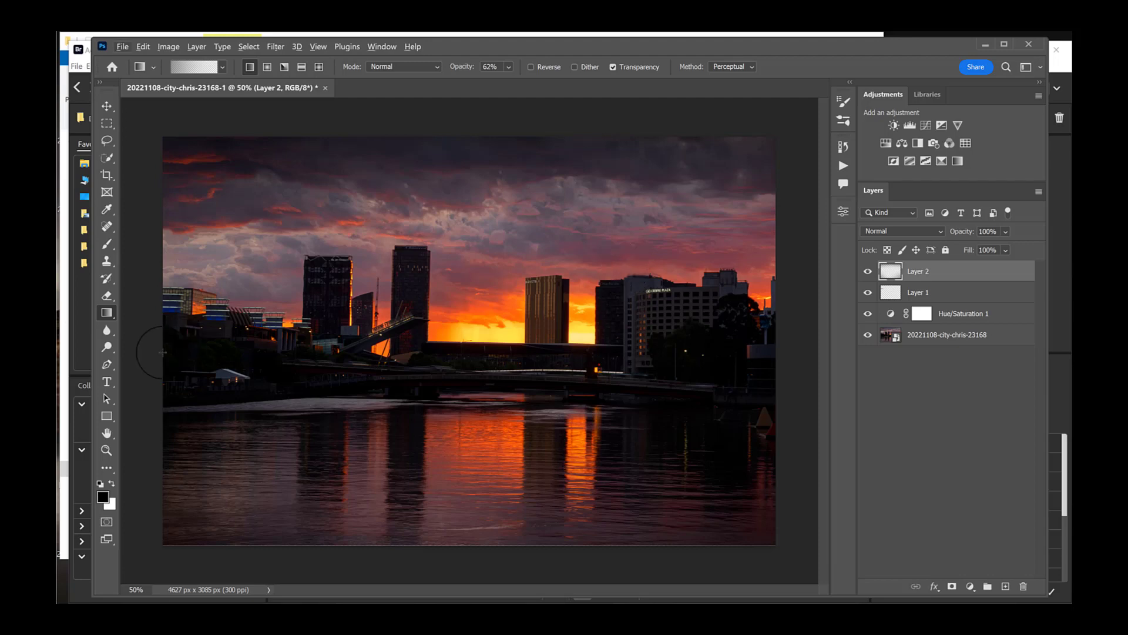
{"action": "left_click", "coordinate": [106, 449]}
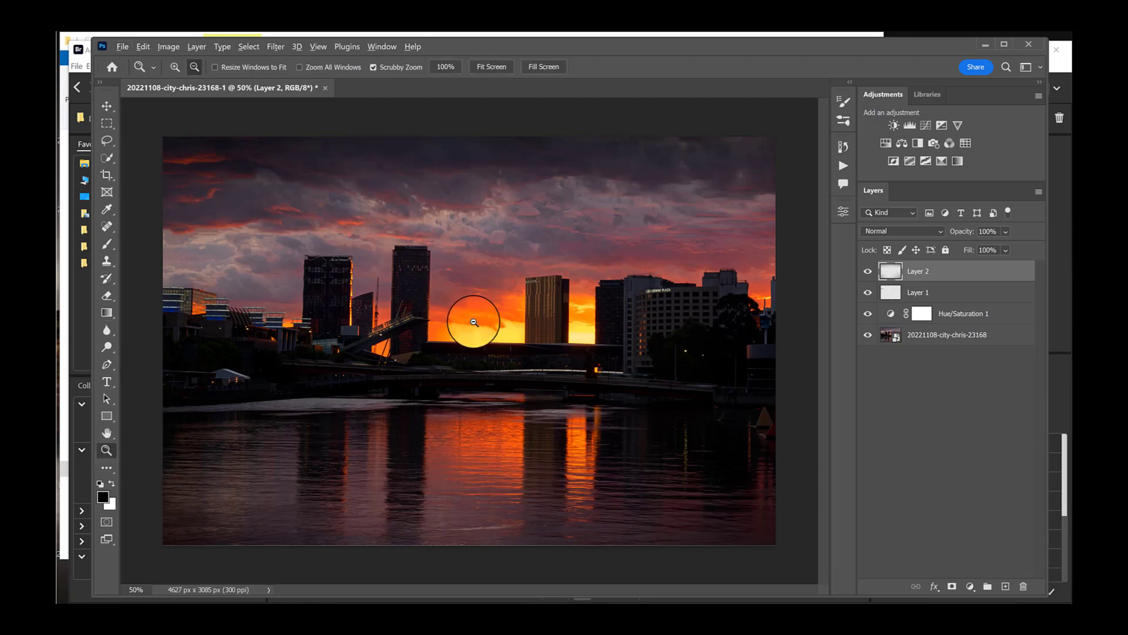
{"action": "left_click", "coordinate": [471, 320], "text": "alt"}
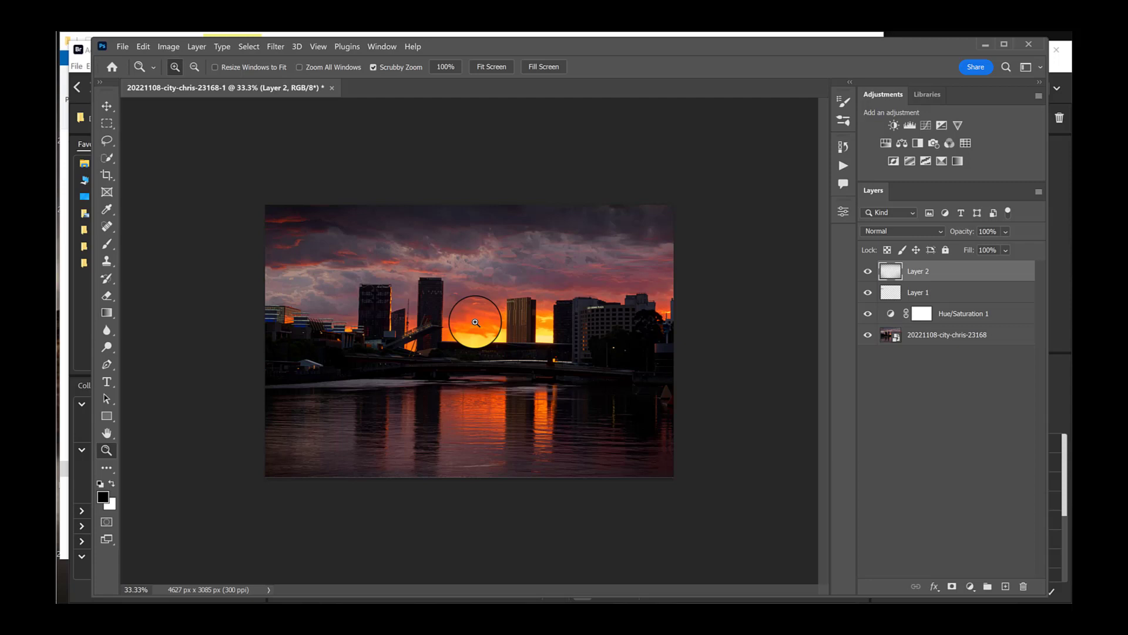
{"action": "left_click", "coordinate": [106, 312]}
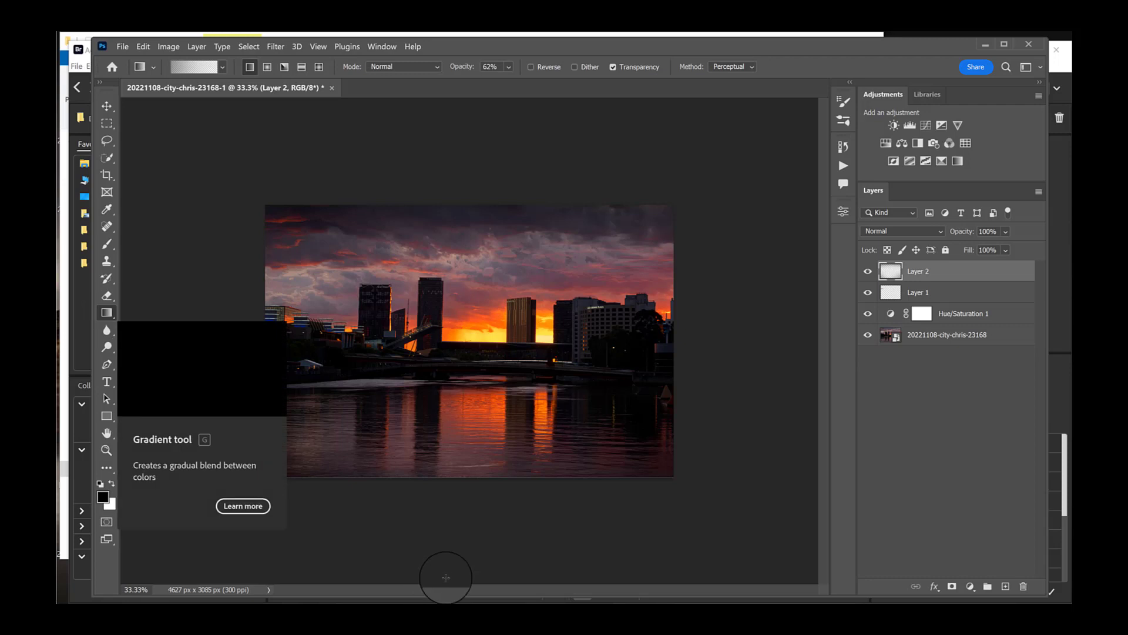
{"action": "left_click_drag", "start_coordinate": [445, 575], "coordinate": [458, 236]}
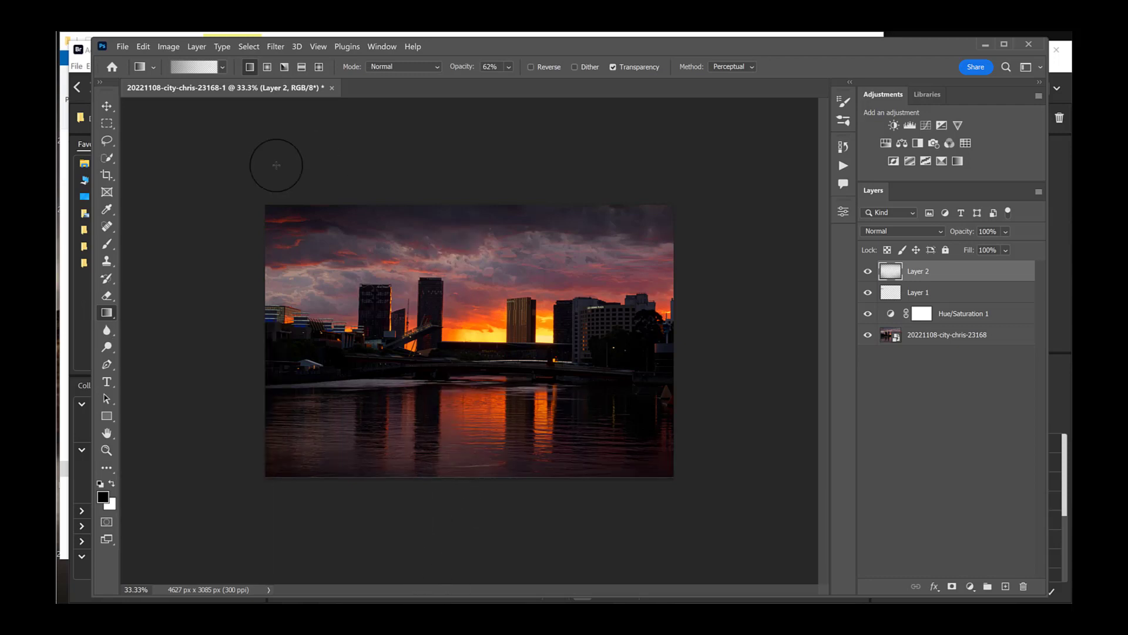
Step: Darken the upper-left side and the upper-right corner of the photo with further black gradients
{"action": "left_click_drag", "start_coordinate": [209, 244], "coordinate": [408, 553]}
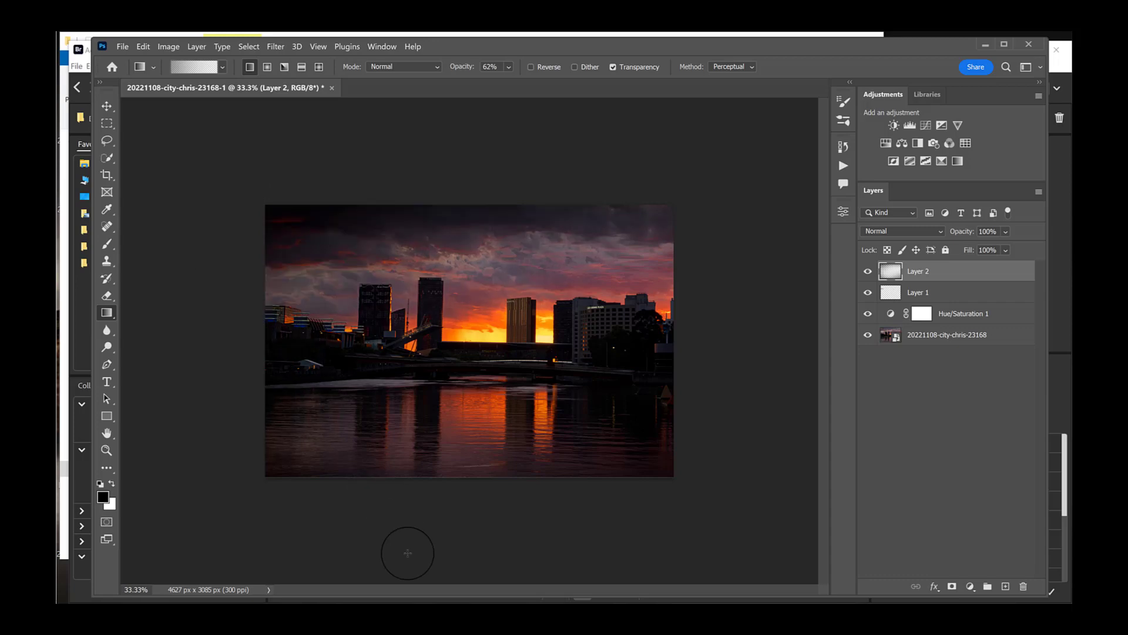
{"action": "left_click_drag", "start_coordinate": [744, 172], "coordinate": [694, 237]}
{"action": "left_click_drag", "start_coordinate": [743, 171], "coordinate": [743, 172]}
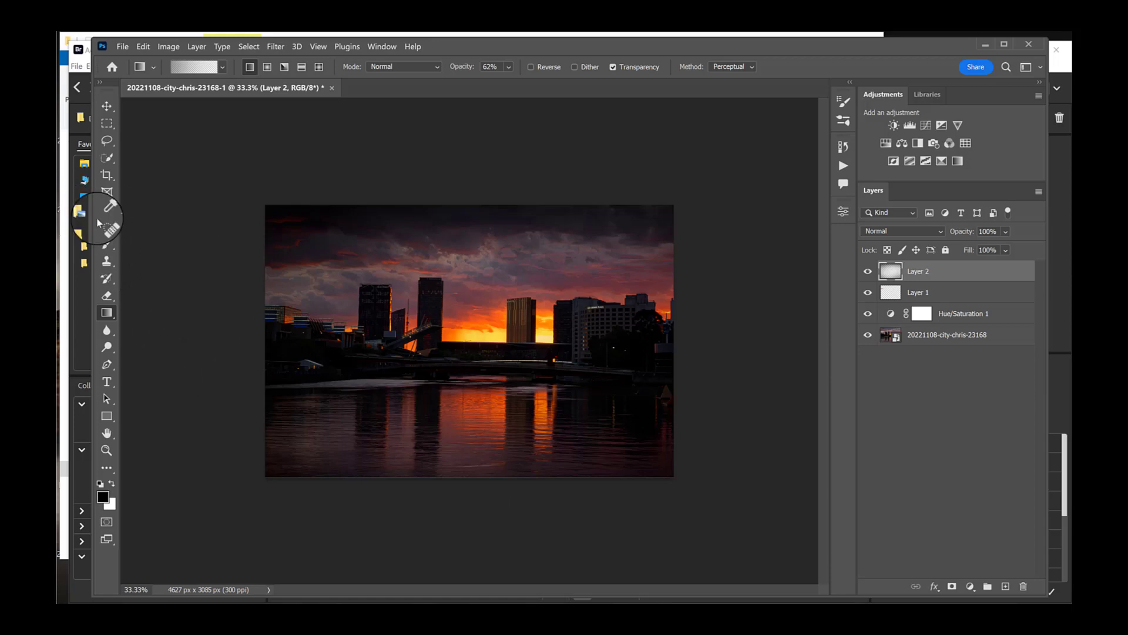
{"action": "left_click", "coordinate": [66, 212]}
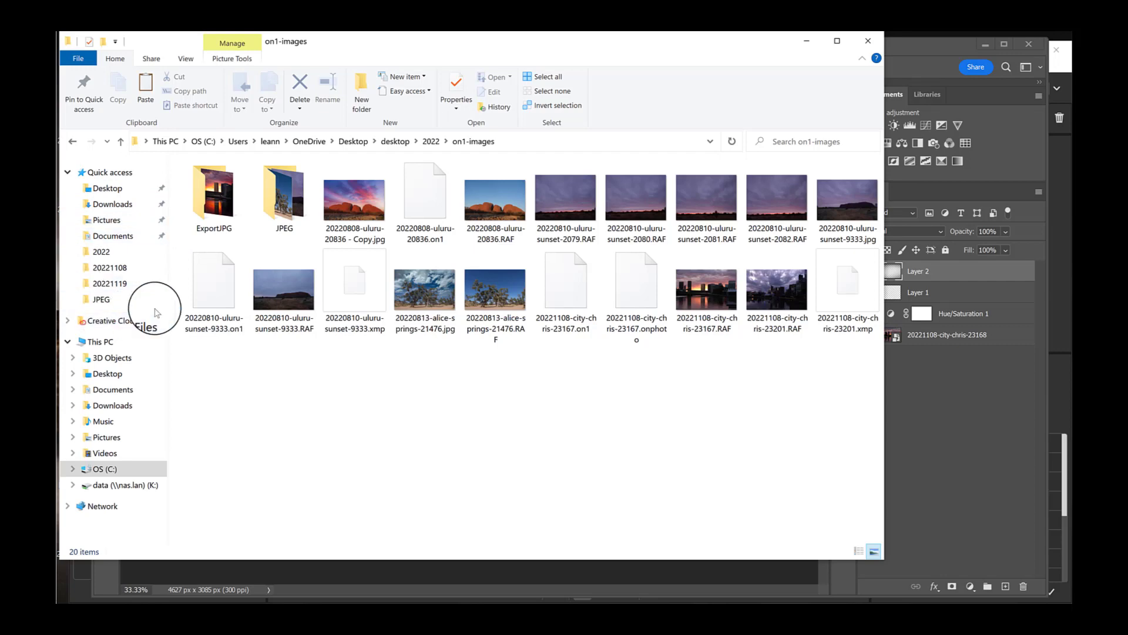
{"action": "left_click", "coordinate": [868, 41]}
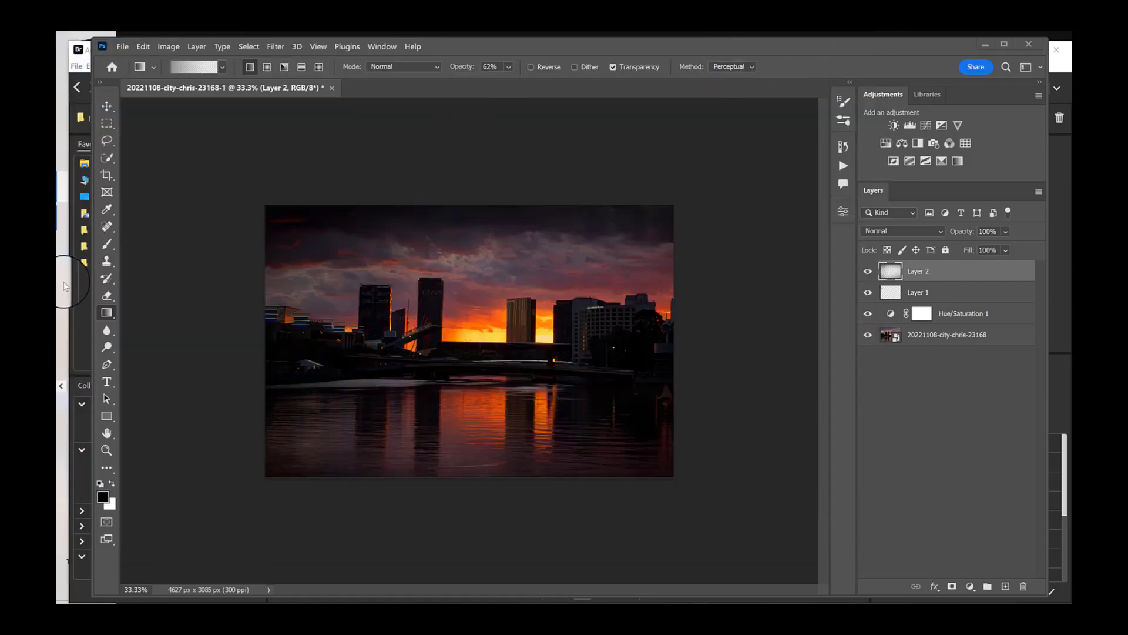
{"action": "left_click", "coordinate": [69, 385]}
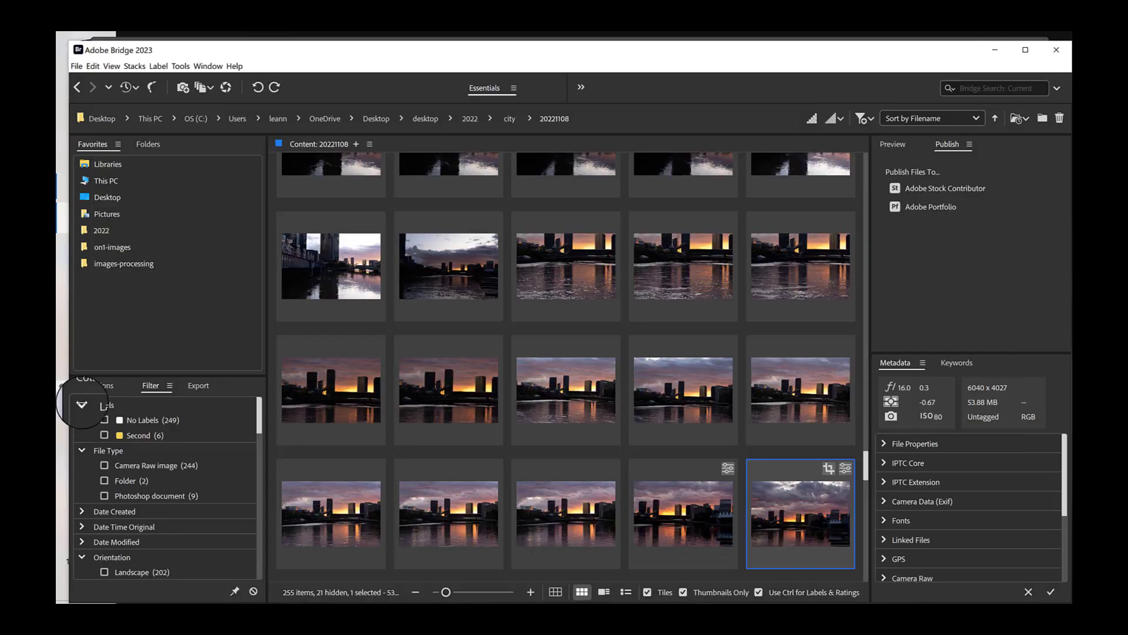
{"action": "key", "text": "super+e"}
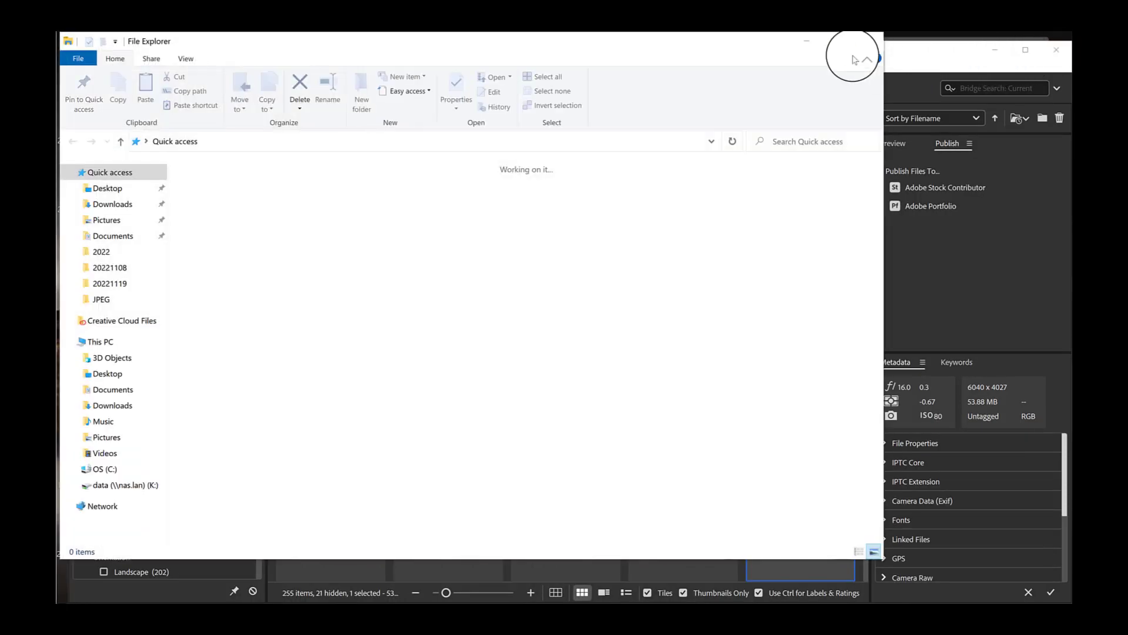
{"action": "left_click", "coordinate": [873, 40]}
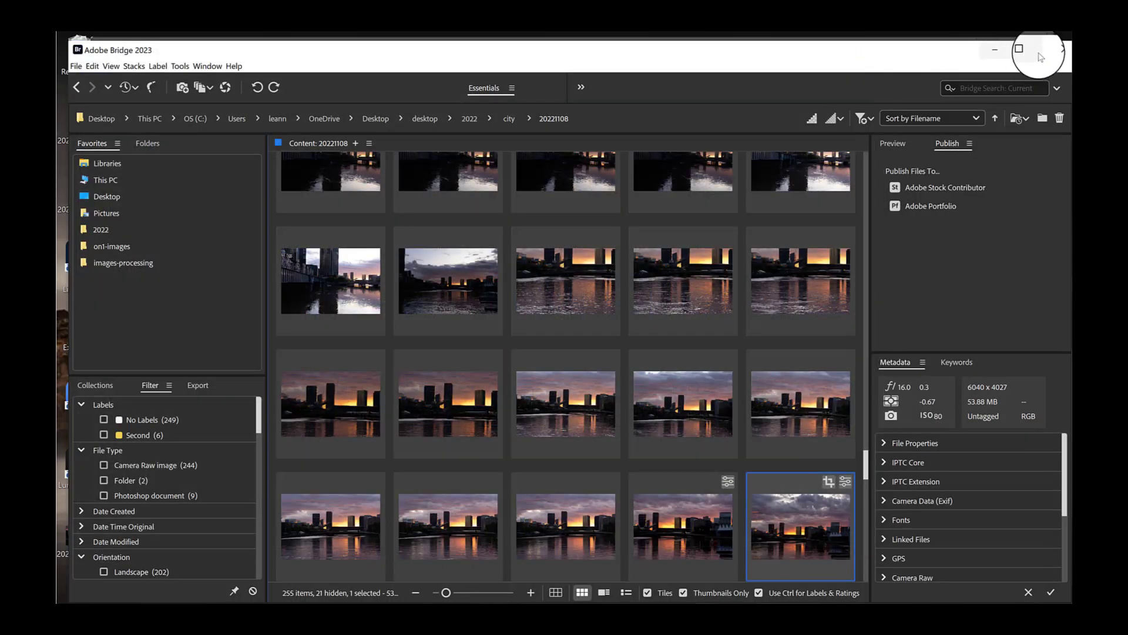
{"action": "left_click", "coordinate": [995, 48]}
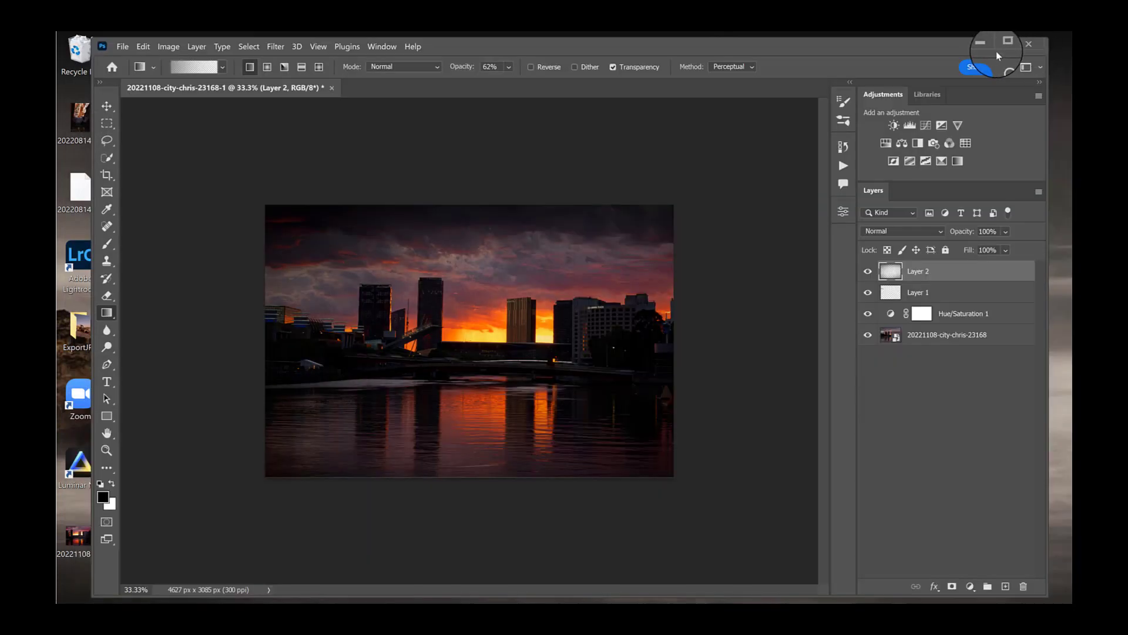
Step: Switch to Adobe Bridge and open the sunset photo 20221108-city-chris-23179.RAF in Camera Raw
{"action": "mouse_move", "coordinate": [81, 240]}
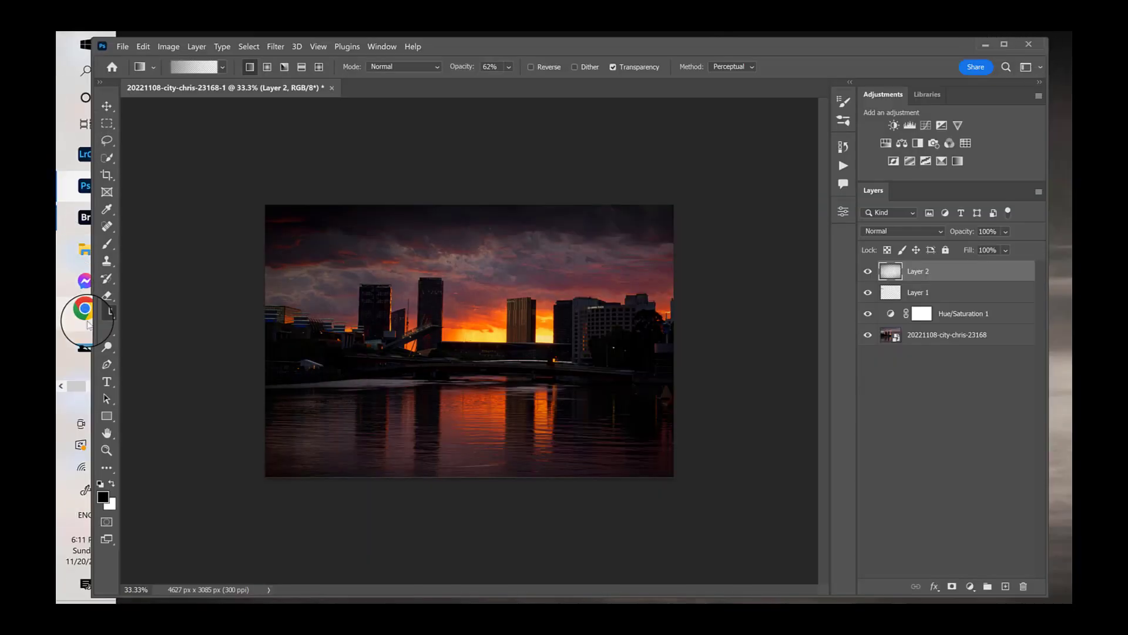
{"action": "left_click", "coordinate": [85, 212]}
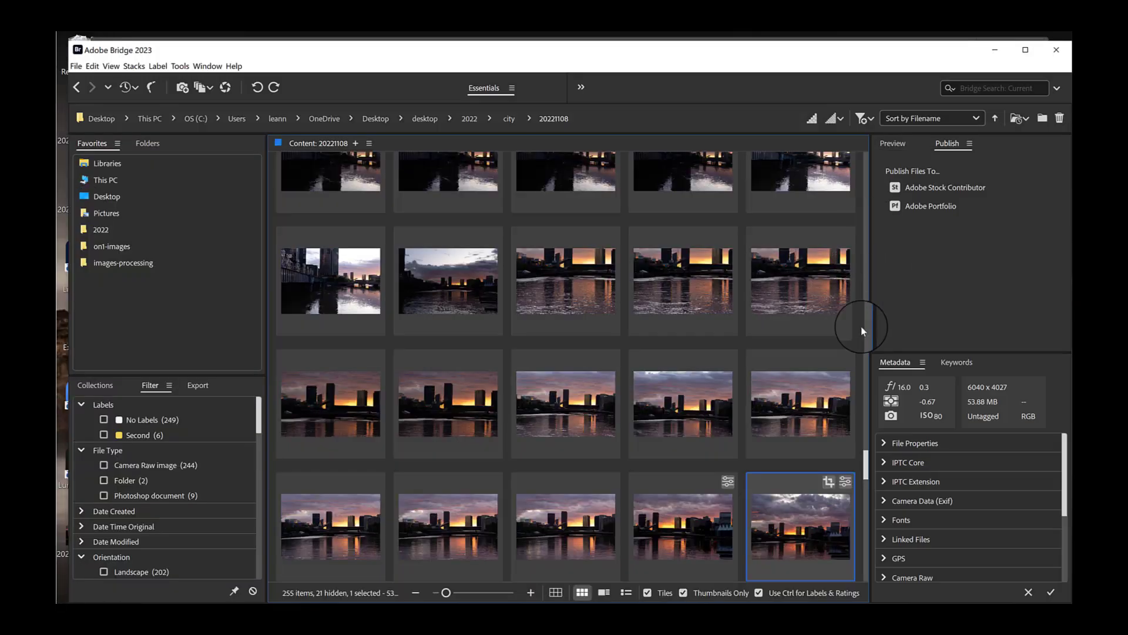
{"action": "left_click_drag", "start_coordinate": [866, 466], "coordinate": [868, 494]}
{"action": "left_click", "coordinate": [464, 552]}
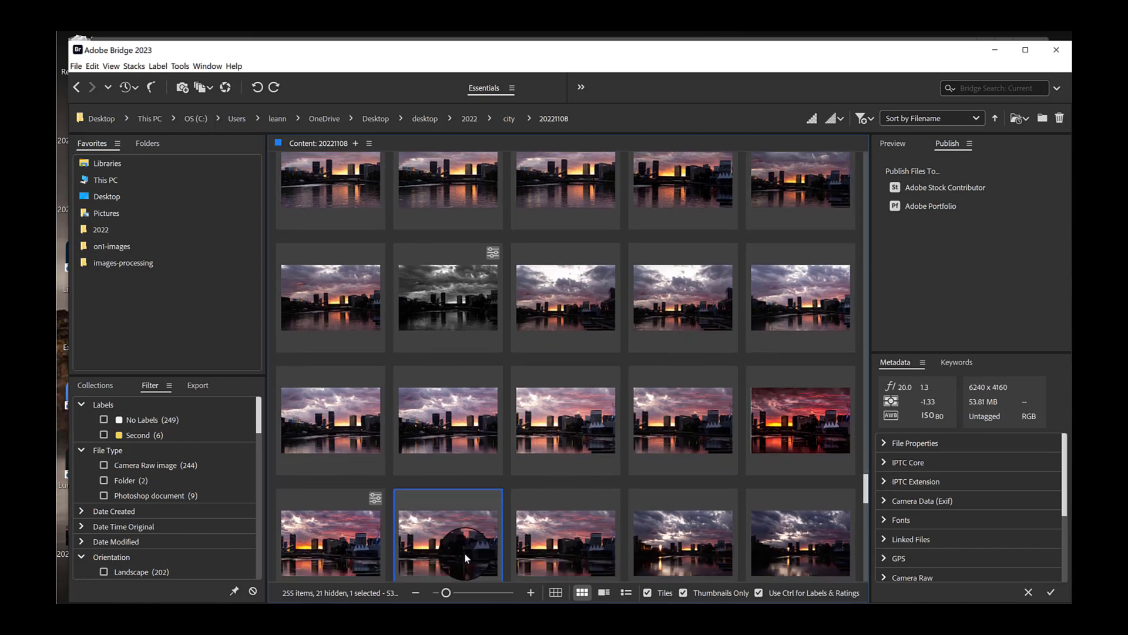
{"action": "double_click", "coordinate": [465, 553]}
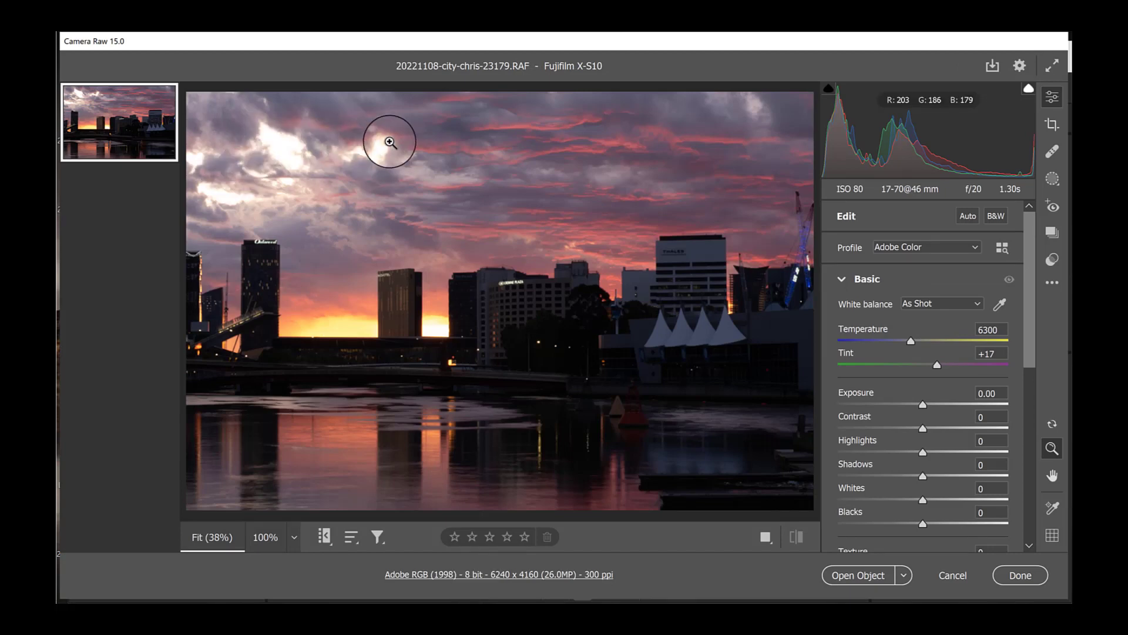
Step: Set Highlights to -58, Shadows to +23, Whites to +18 and Blacks to -27, and open the photo in Photoshop as an object
{"action": "left_click_drag", "start_coordinate": [925, 444], "coordinate": [881, 440]}
{"action": "left_click_drag", "start_coordinate": [922, 471], "coordinate": [899, 522]}
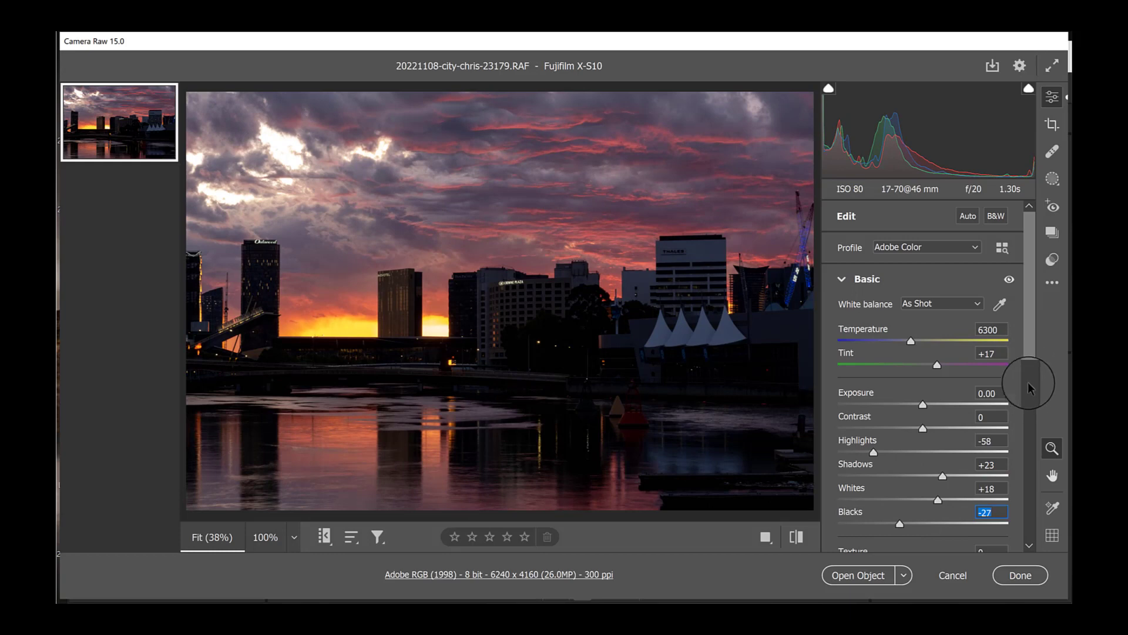
{"action": "left_click_drag", "start_coordinate": [1027, 365], "coordinate": [1025, 470]}
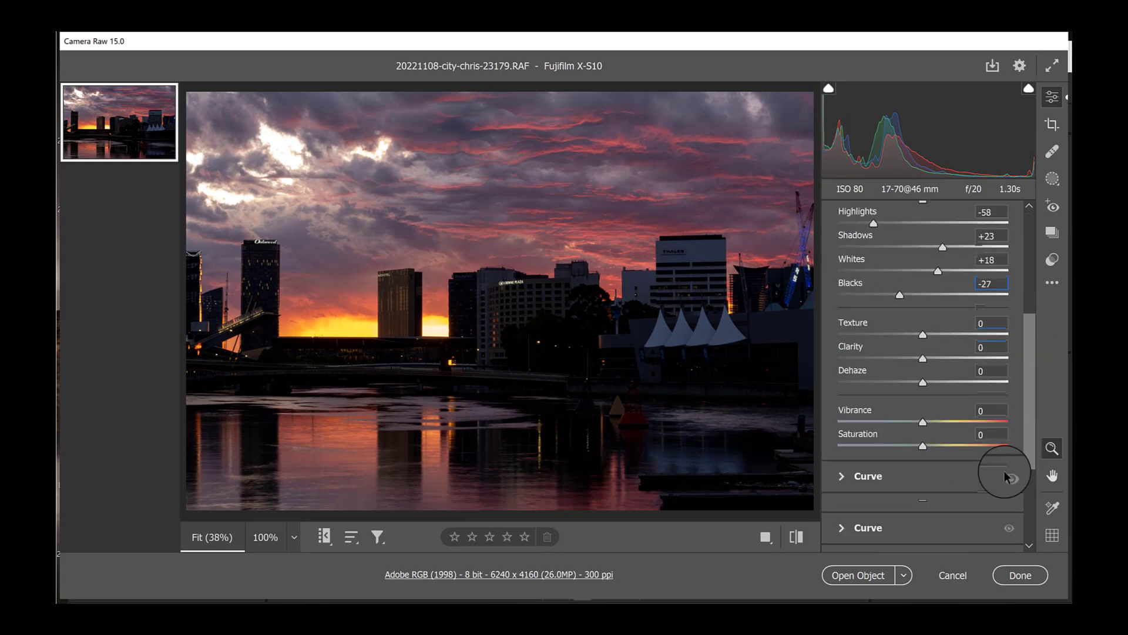
{"action": "left_click", "coordinate": [863, 576]}
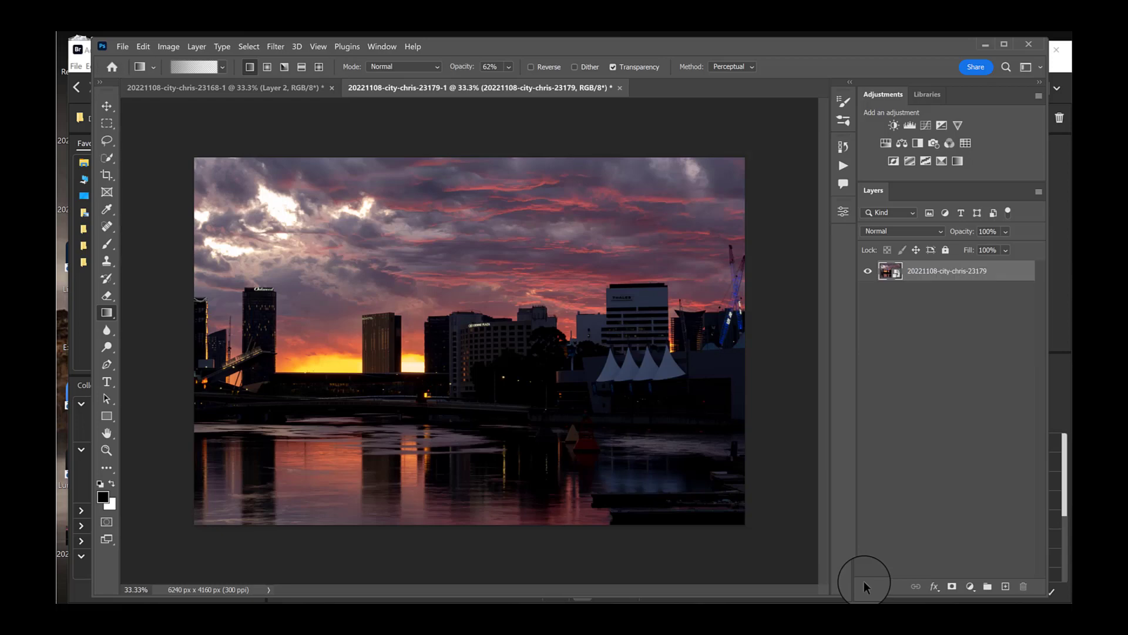
Step: Create a new layer and heal away the blown-out bright patches in the upper-left clouds with the content-aware Spot Healing Brush
{"action": "left_click", "coordinate": [1005, 586]}
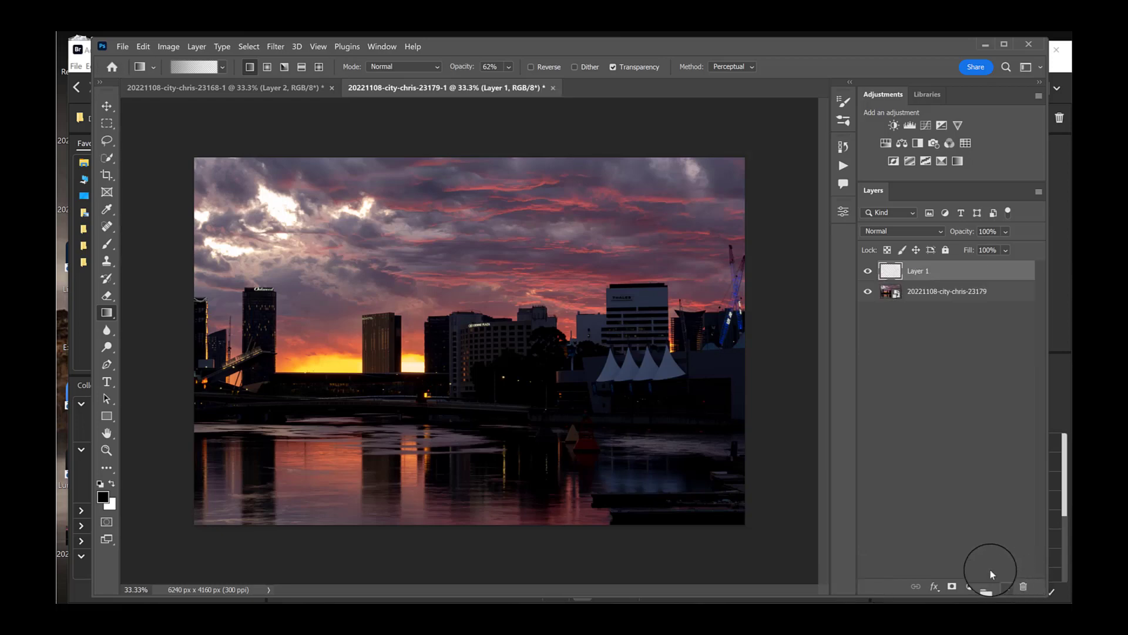
{"action": "left_click", "coordinate": [107, 227]}
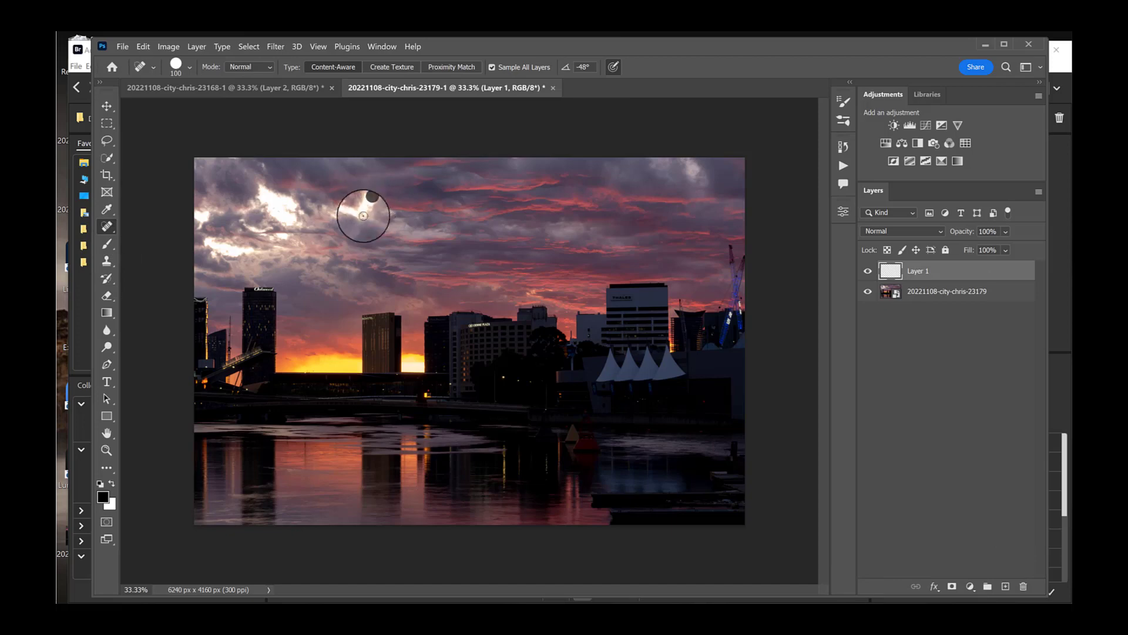
{"action": "mouse_move", "coordinate": [358, 217]}
{"action": "left_mouse_down"}
{"action": "mouse_move", "coordinate": [369, 207]}
{"action": "mouse_move", "coordinate": [341, 213]}
{"action": "mouse_move", "coordinate": [373, 196]}
{"action": "left_mouse_up"}
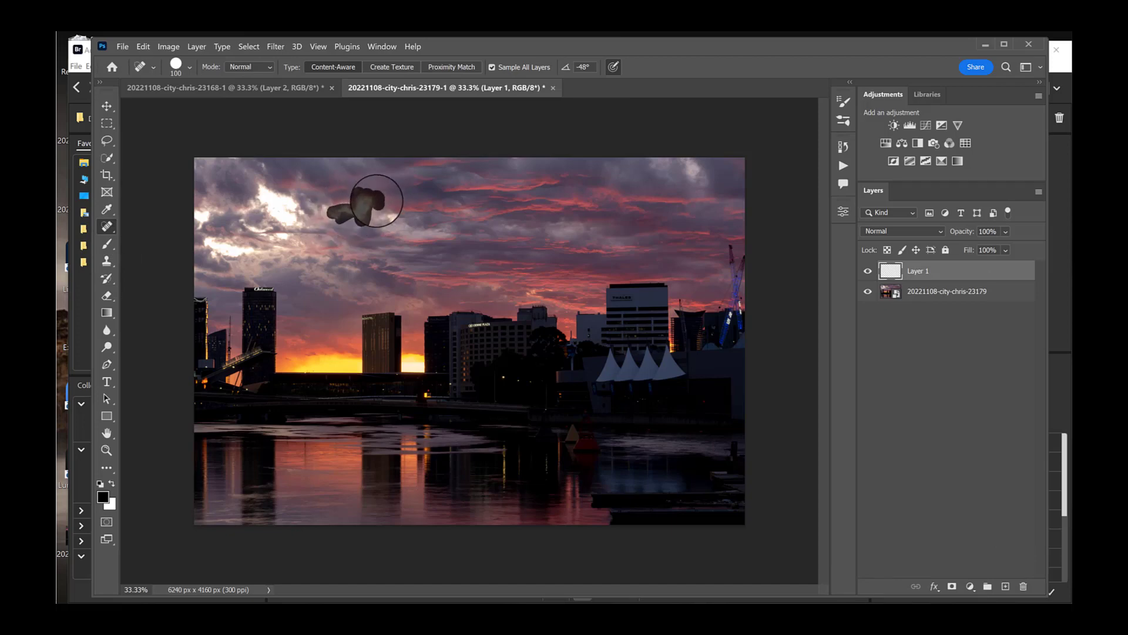
{"action": "mouse_move", "coordinate": [296, 225]}
{"action": "left_mouse_down"}
{"action": "mouse_move", "coordinate": [298, 206]}
{"action": "mouse_move", "coordinate": [277, 218]}
{"action": "mouse_move", "coordinate": [264, 210]}
{"action": "mouse_move", "coordinate": [279, 197]}
{"action": "mouse_move", "coordinate": [261, 187]}
{"action": "left_mouse_up"}
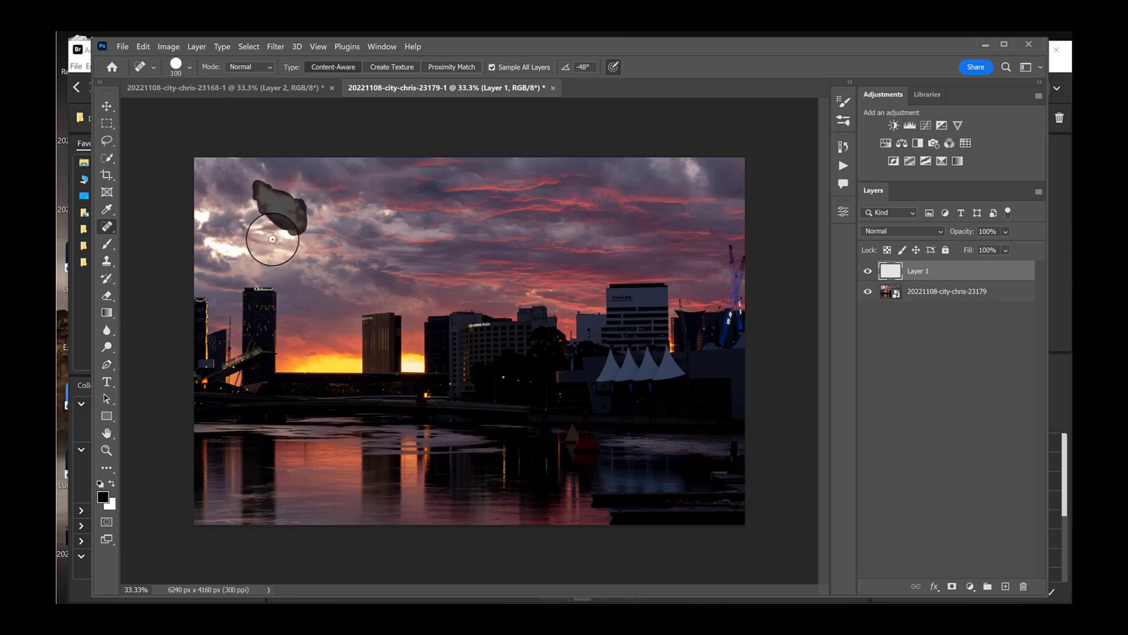
{"action": "left_click_drag", "start_coordinate": [245, 227], "coordinate": [281, 239]}
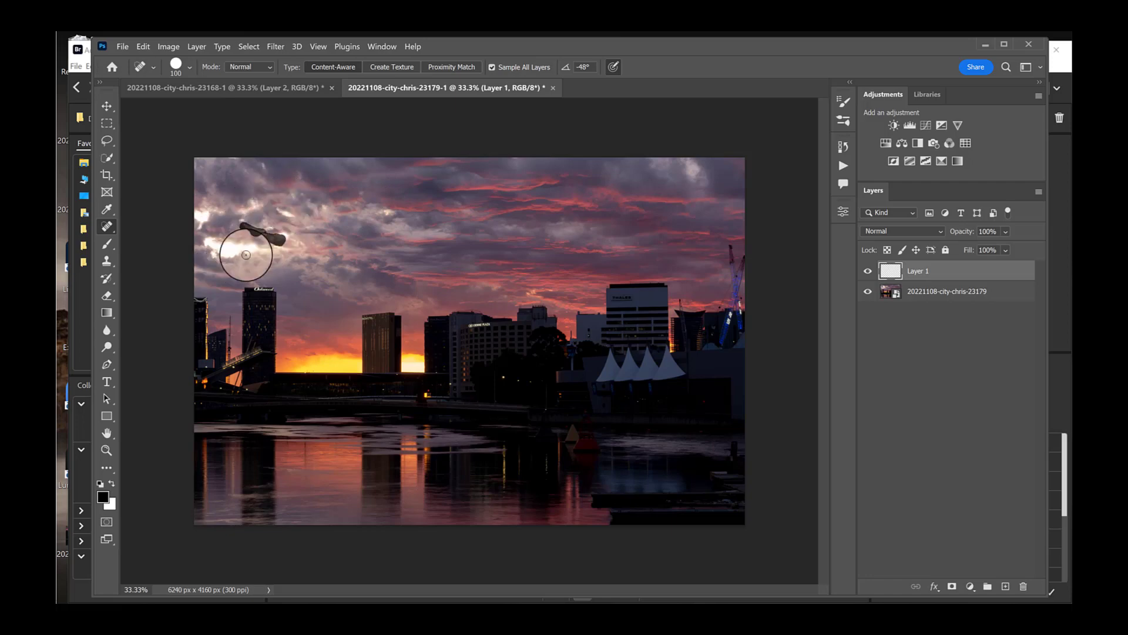
{"action": "left_click_drag", "start_coordinate": [201, 228], "coordinate": [206, 244]}
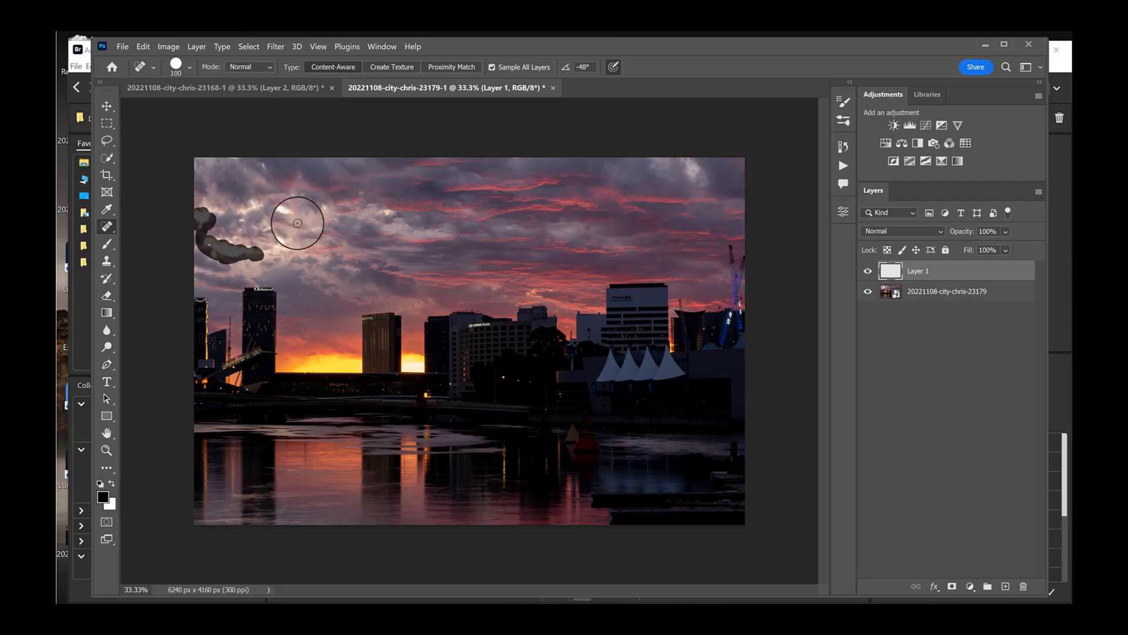
{"action": "left_click_drag", "start_coordinate": [277, 206], "coordinate": [298, 241]}
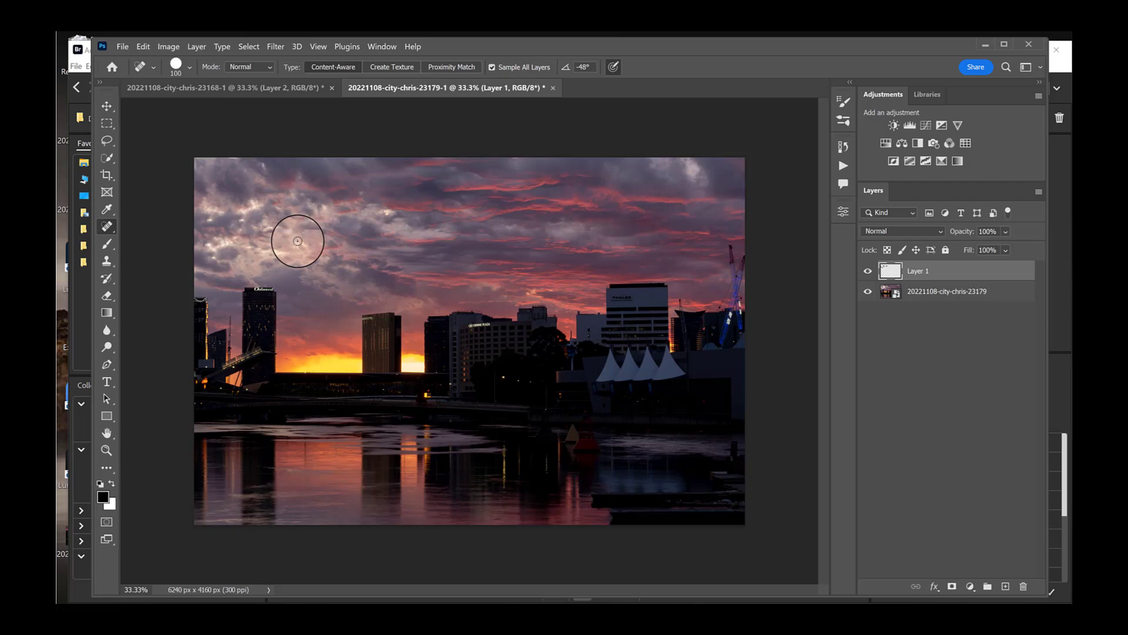
Step: Add a Hue/Saturation adjustment layer and set the saturation of the Reds to +28
{"action": "left_click", "coordinate": [888, 142]}
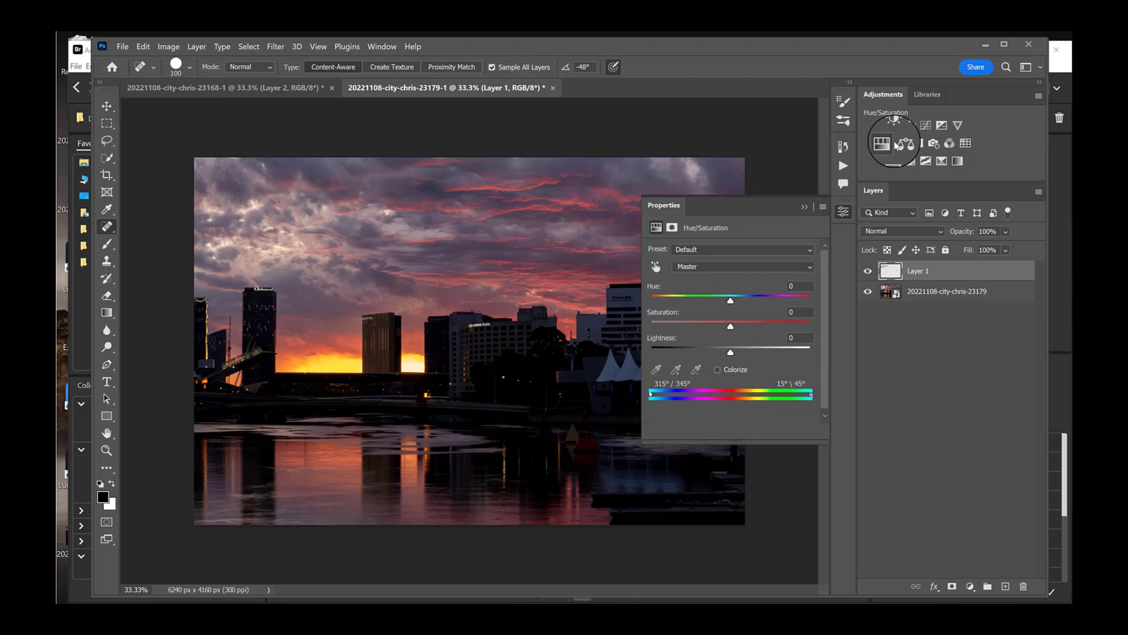
{"action": "left_click", "coordinate": [705, 269]}
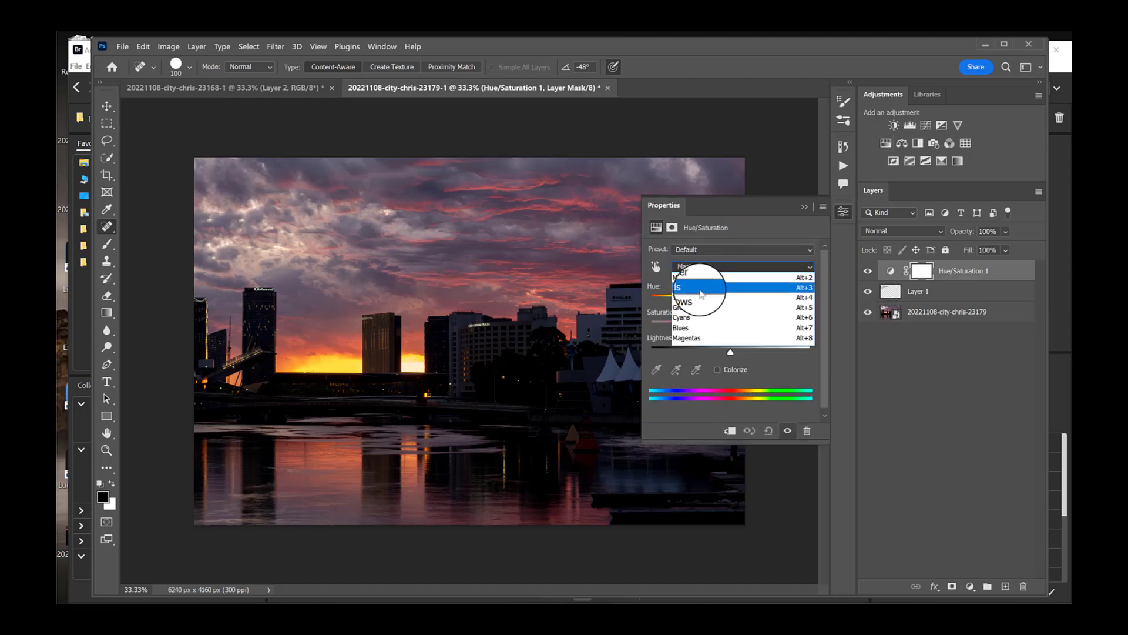
{"action": "left_click", "coordinate": [701, 288]}
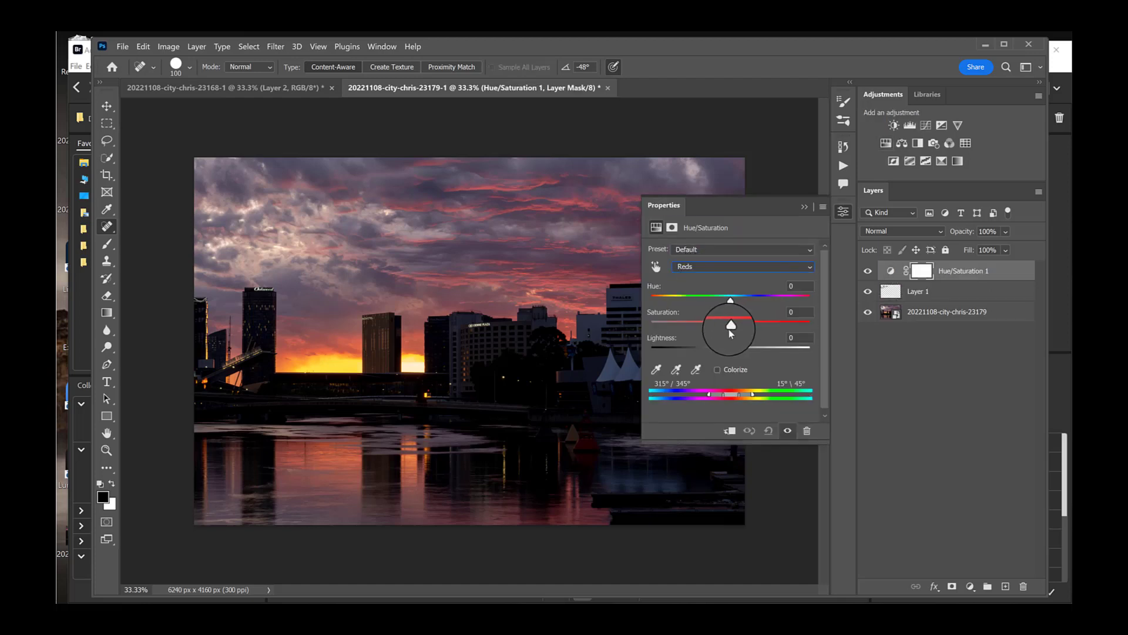
{"action": "left_click_drag", "start_coordinate": [729, 331], "coordinate": [755, 330]}
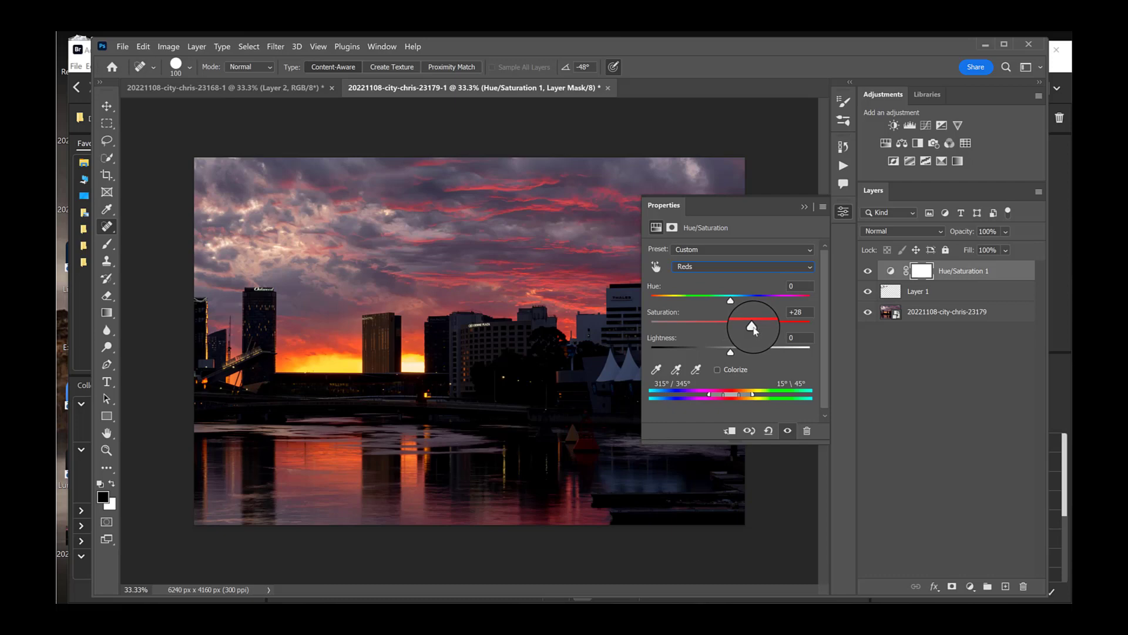
{"action": "left_click", "coordinate": [804, 206]}
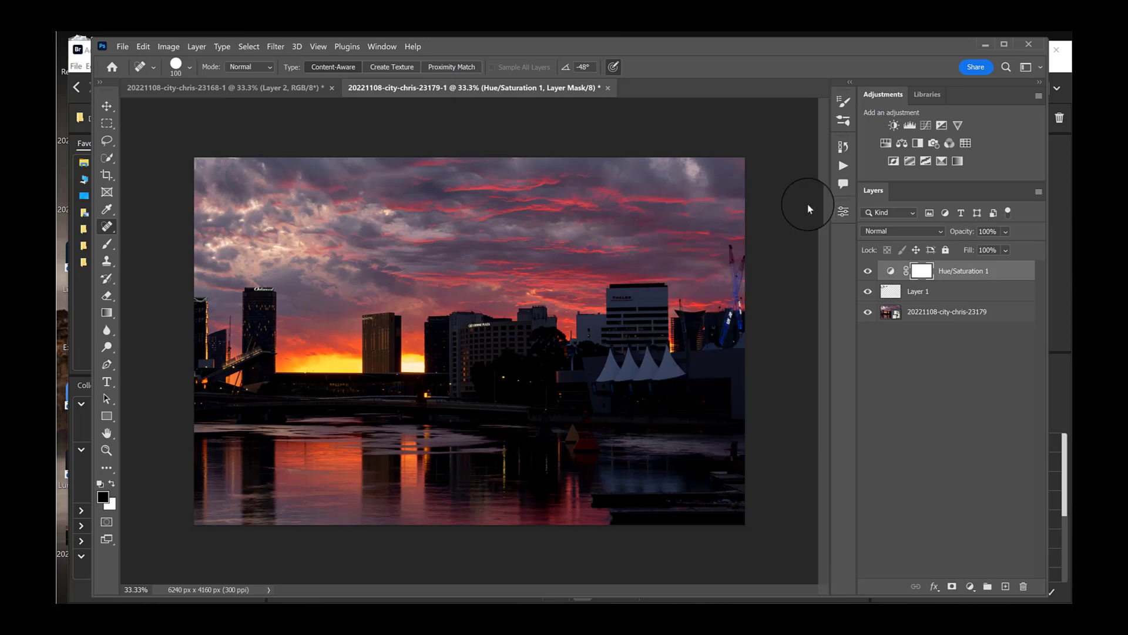
Step: Compare the photo with the healing and Hue/Saturation layers hidden and shown
{"action": "left_click_drag", "start_coordinate": [871, 266], "coordinate": [869, 289]}
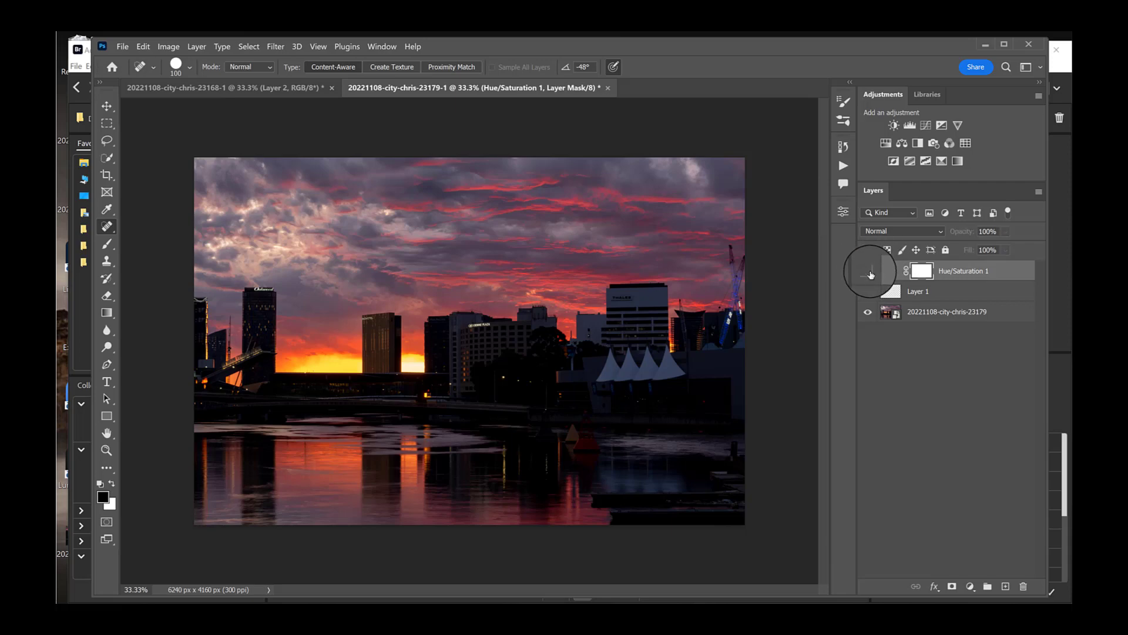
{"action": "left_click", "coordinate": [870, 272]}
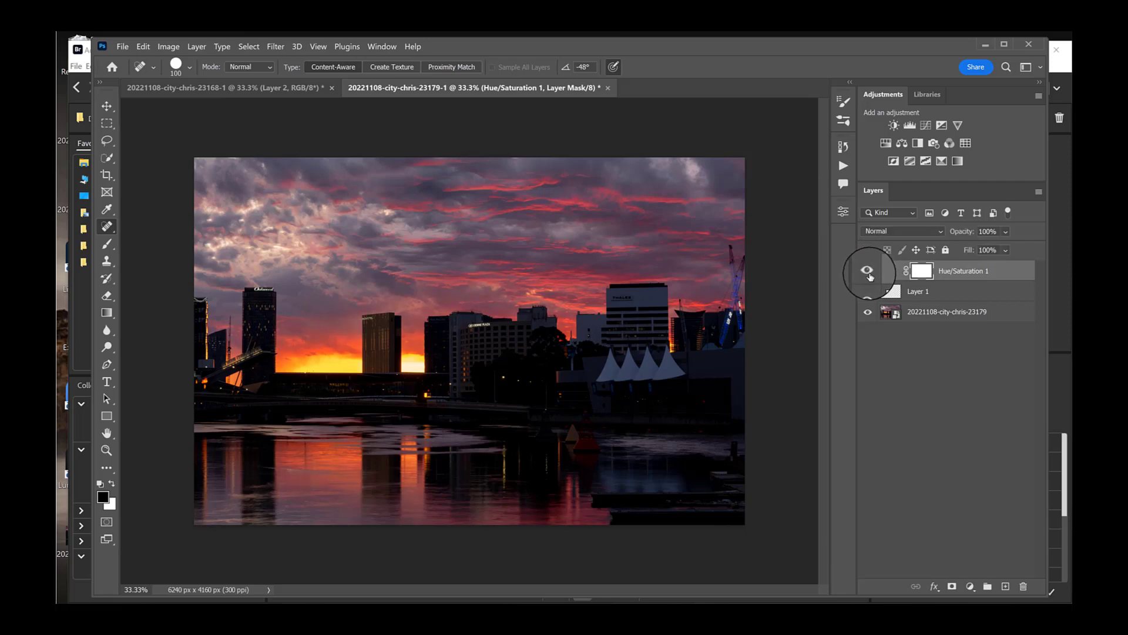
{"action": "left_click", "coordinate": [870, 272]}
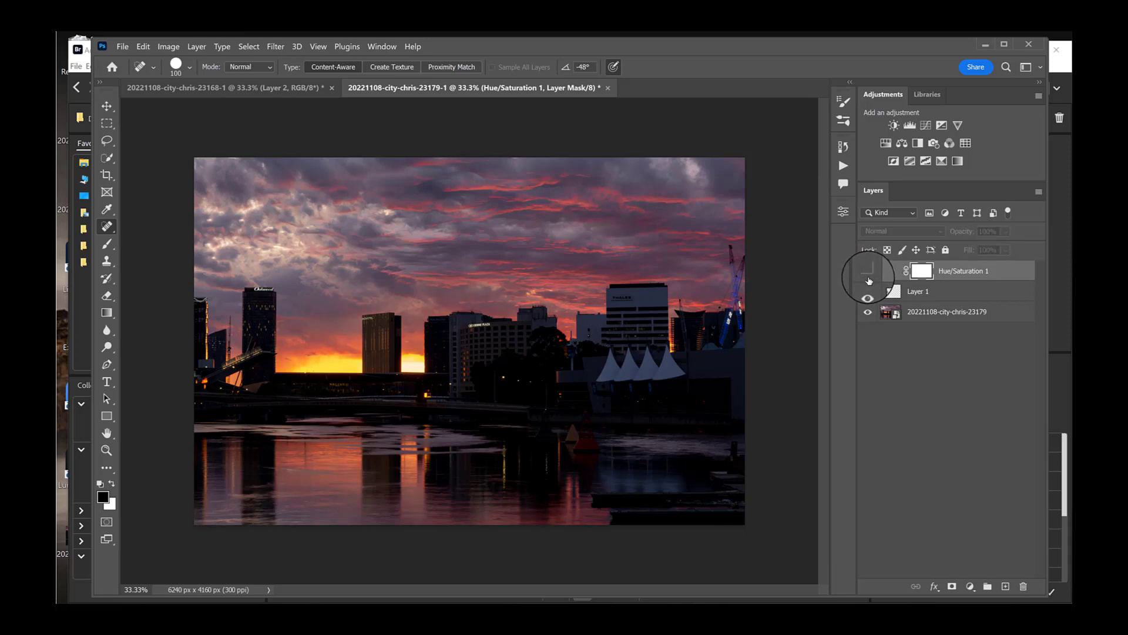
{"action": "left_click_drag", "start_coordinate": [869, 270], "coordinate": [871, 303]}
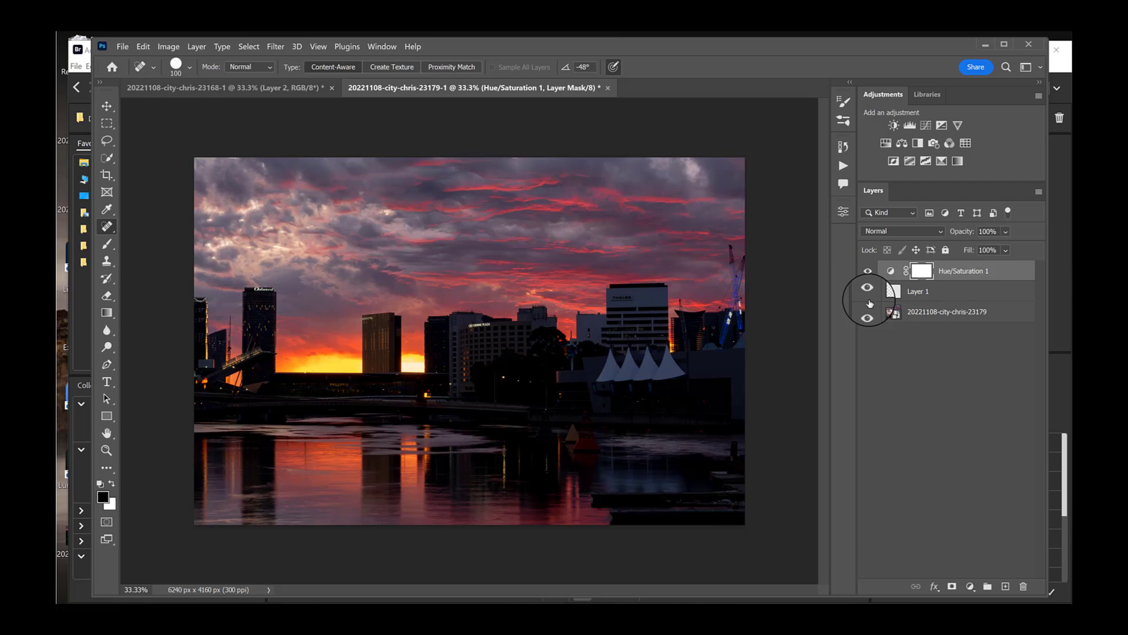
Step: Return to the 20221108-city-chris-23168-1 document and review the darkened sunset photo
{"action": "left_click", "coordinate": [202, 89]}
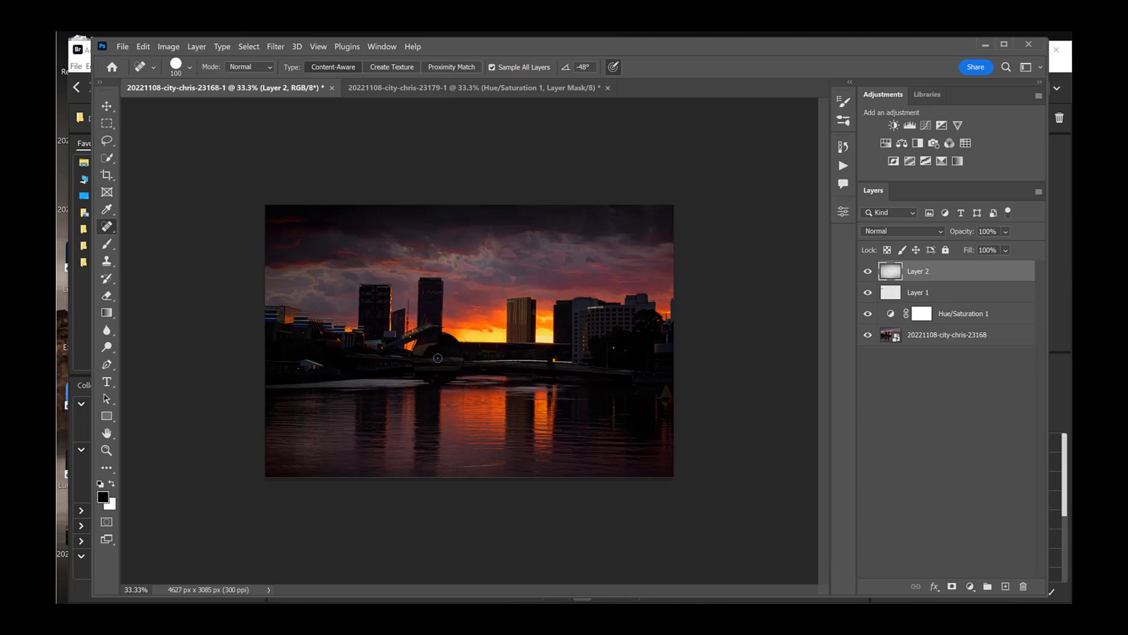
{"action": "left_click_drag", "start_coordinate": [592, 350], "coordinate": [576, 318]}
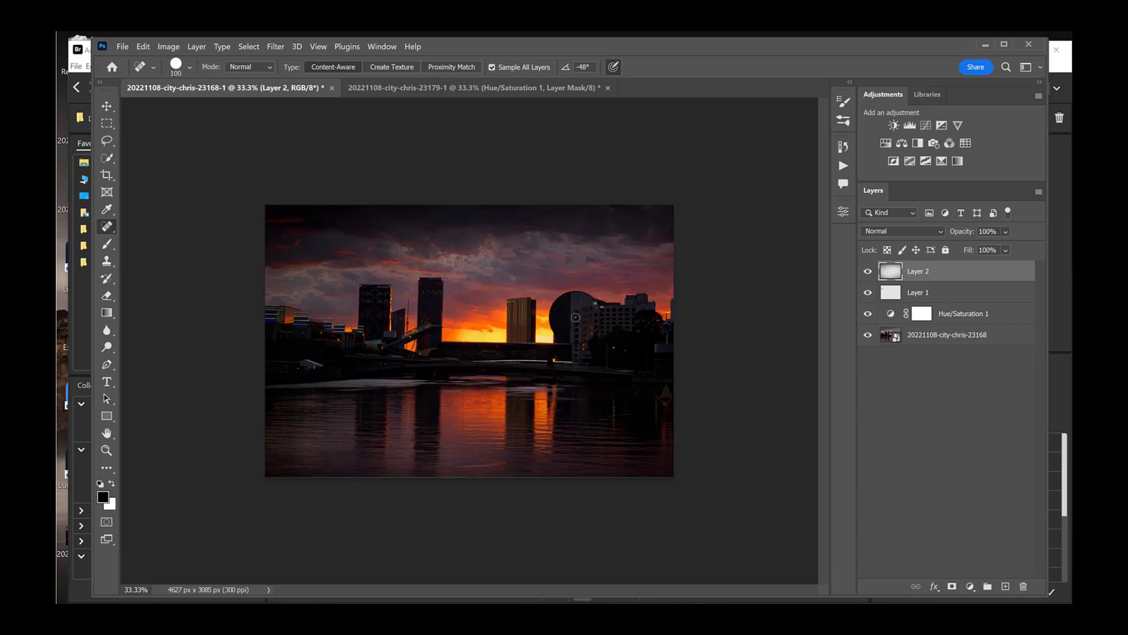